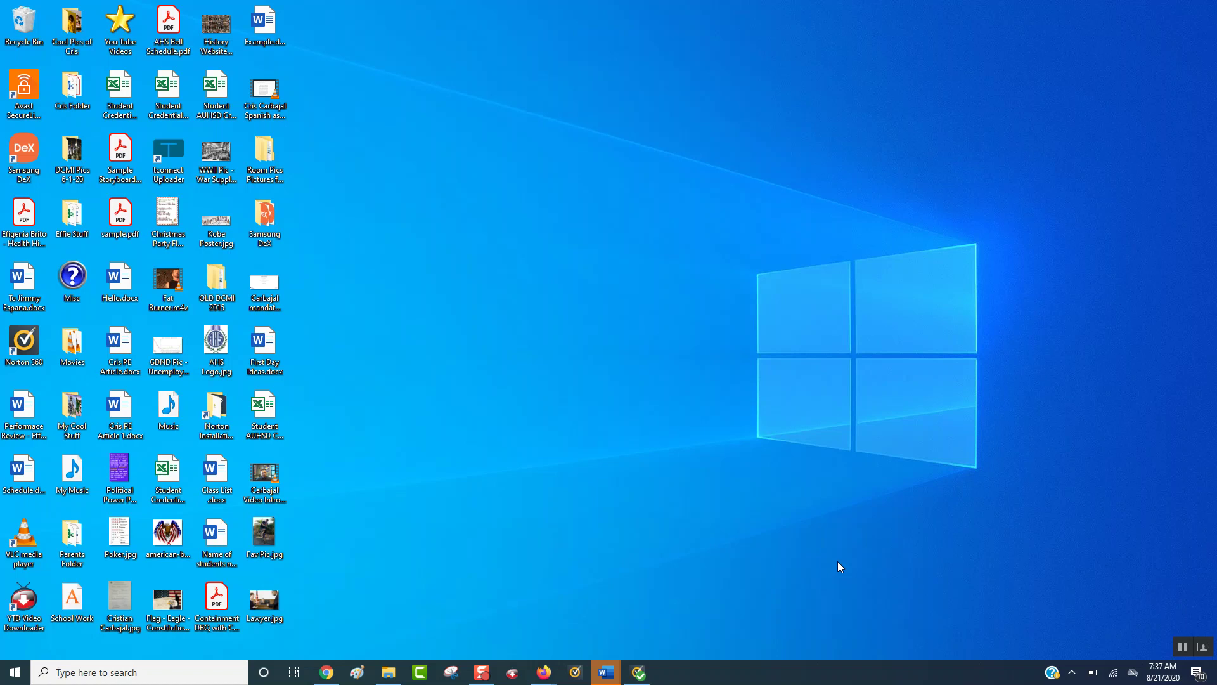
- Switch to Firefox and examine the definitions in the "Types of Talking to the Text (T4) comments" document, from Examine through Trace
mouse_move(544, 672)
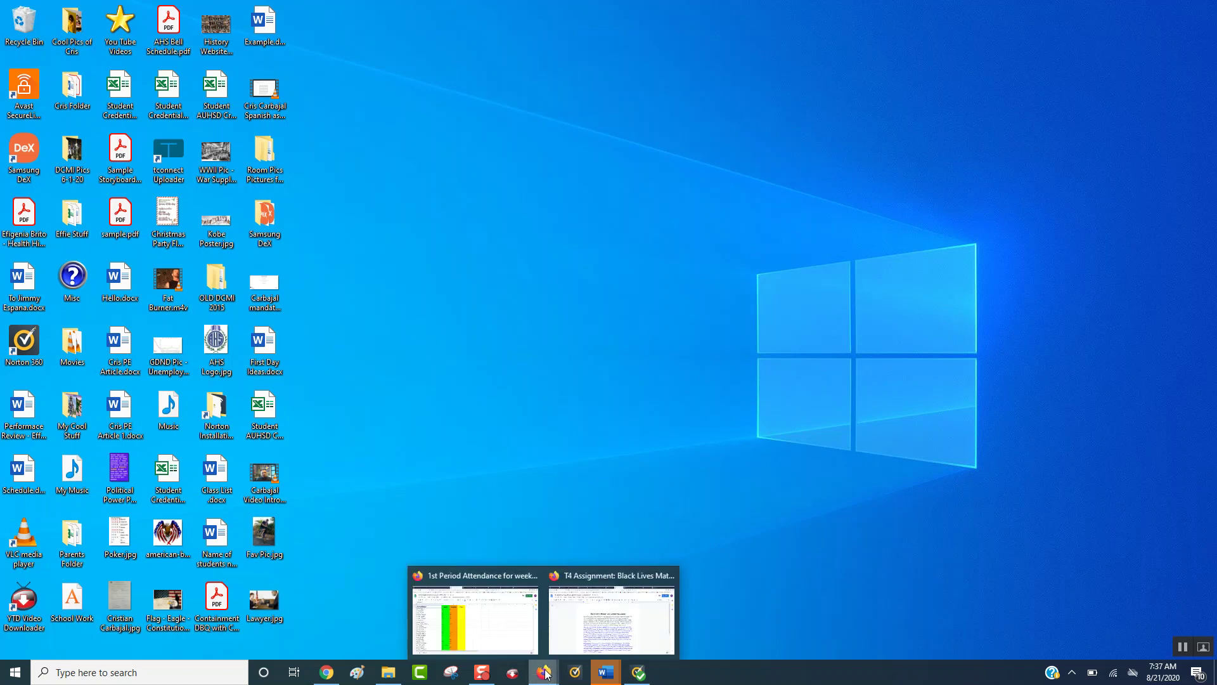
click(564, 601)
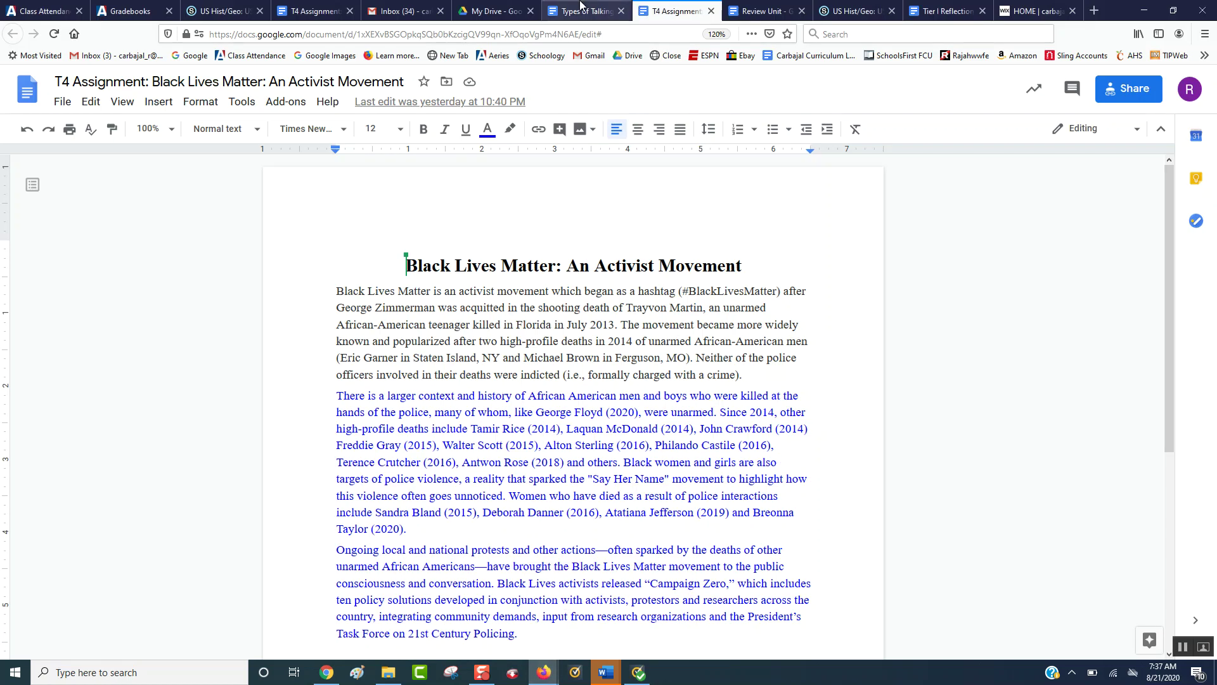
click(580, 6)
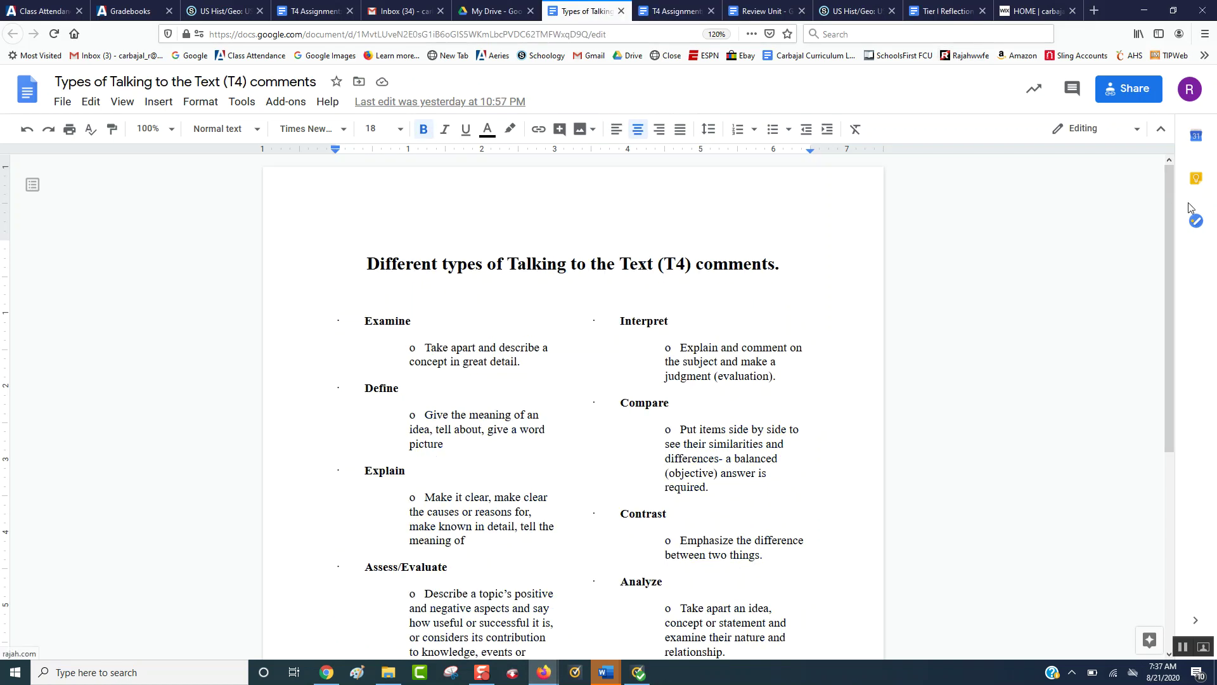
drag(1168, 209, 1176, 294)
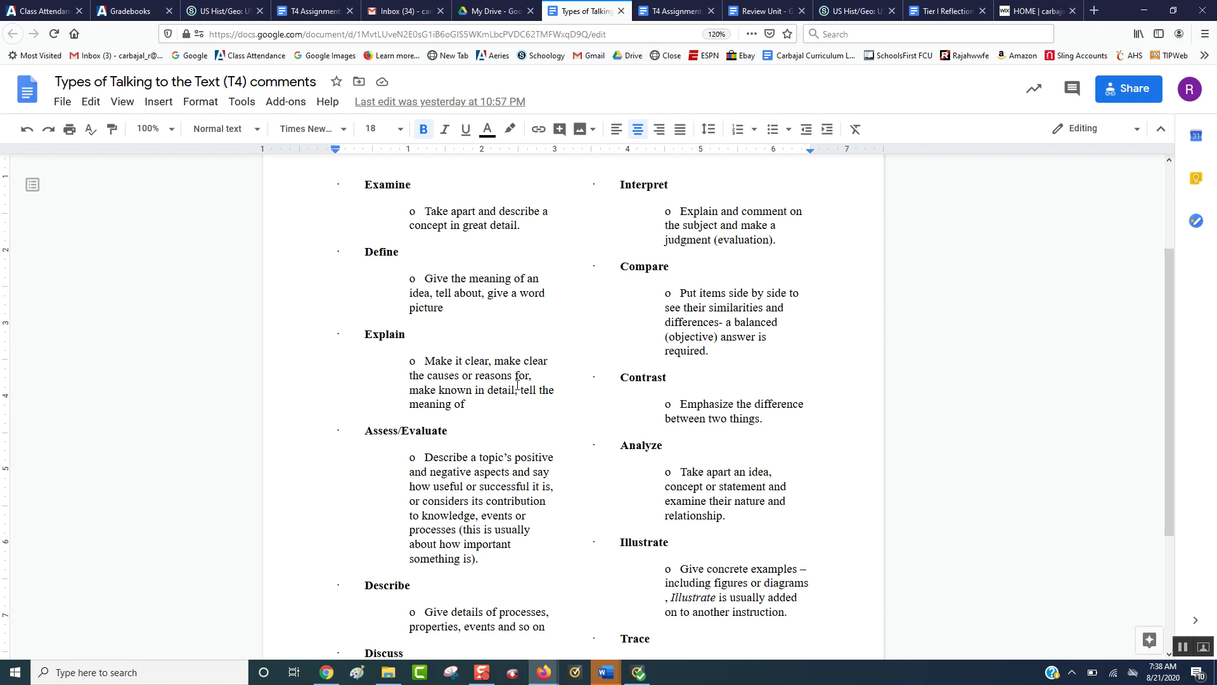
drag(400, 252, 368, 245)
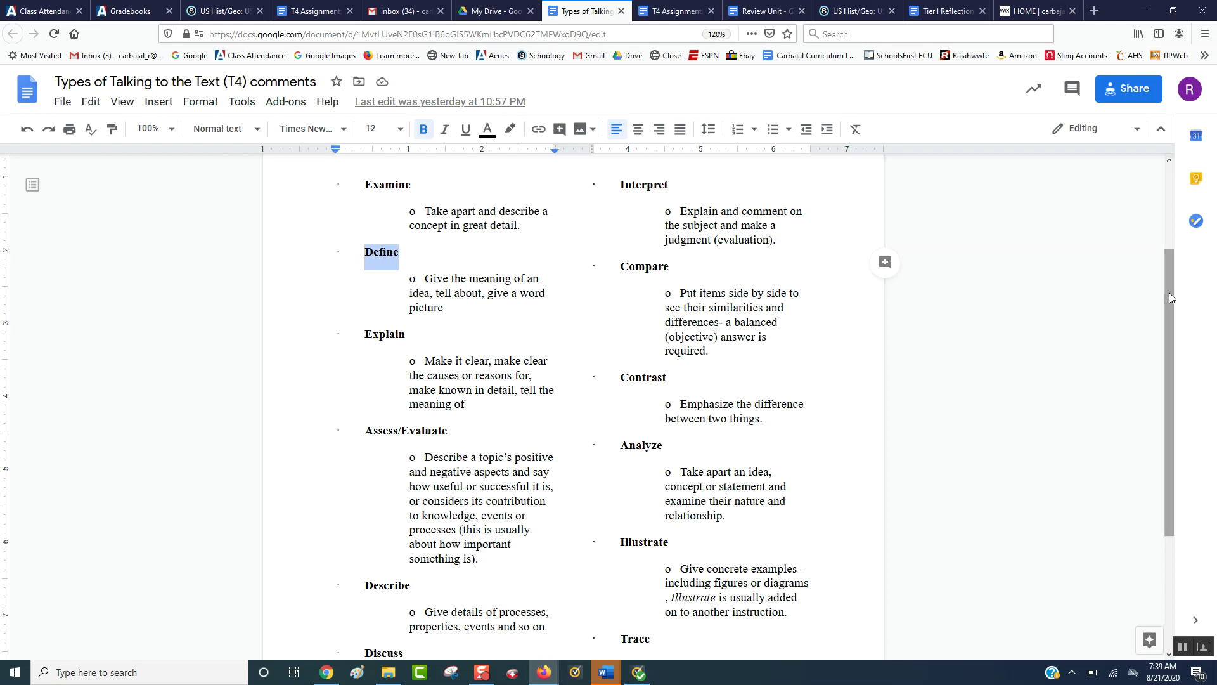
scroll(1169, 292, down, 3)
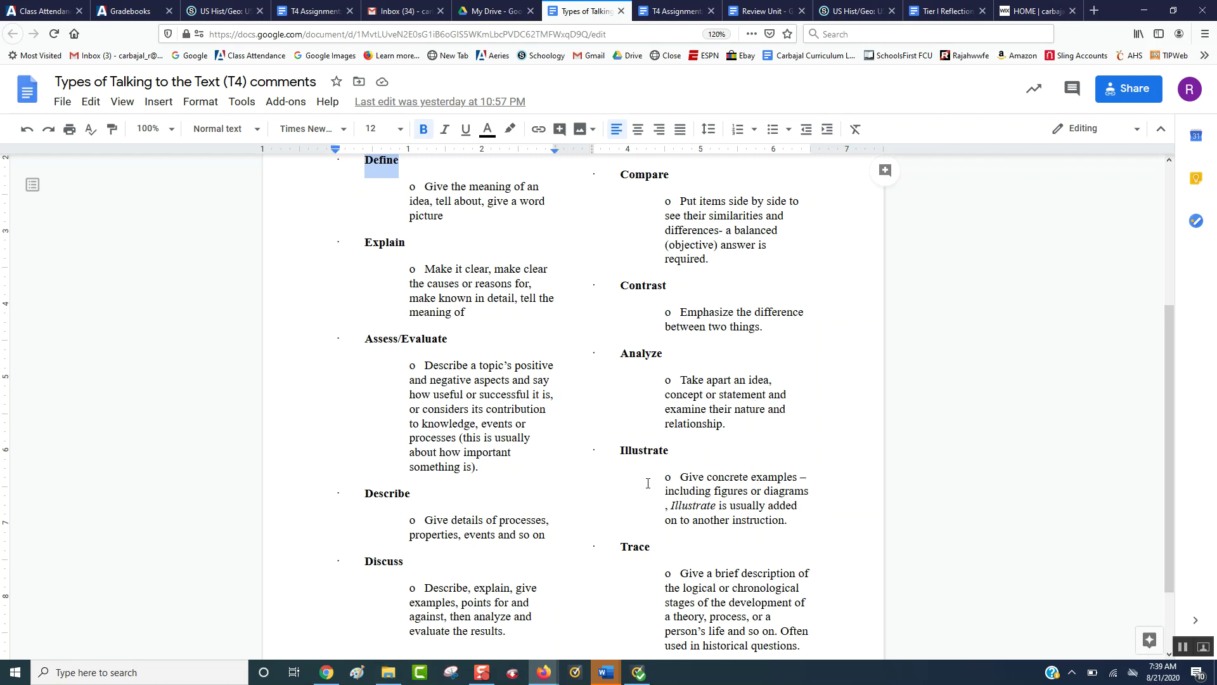
drag(1165, 403, 1181, 483)
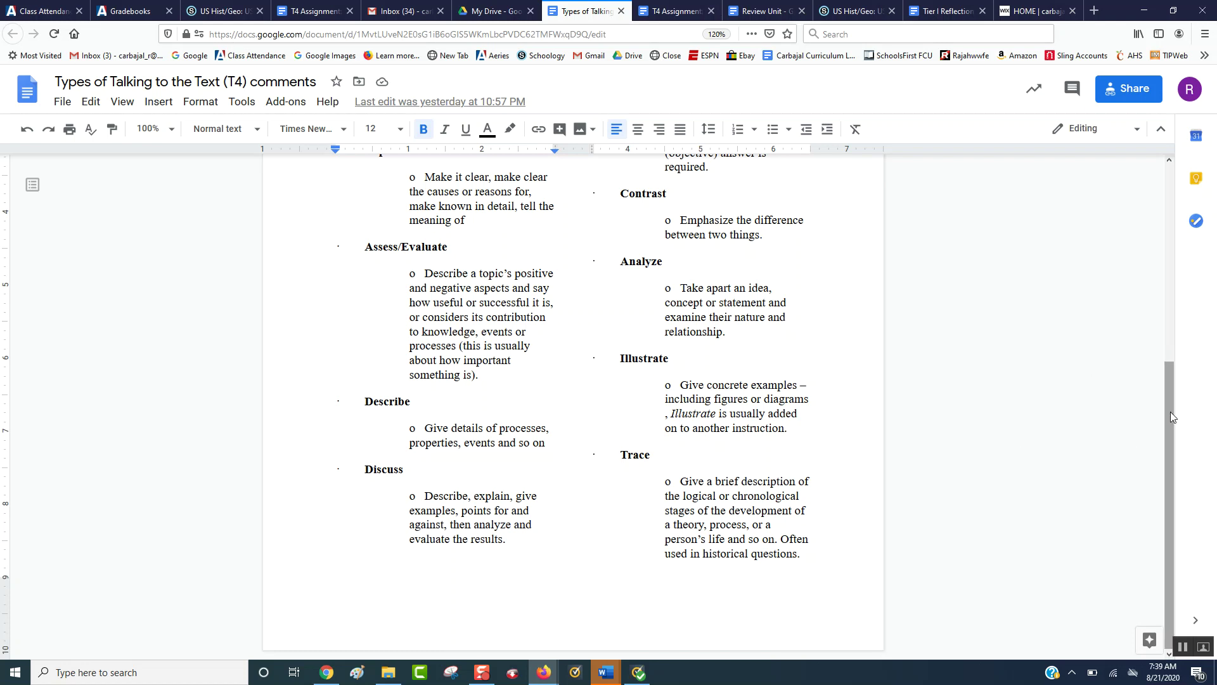
drag(1169, 409, 1160, 298)
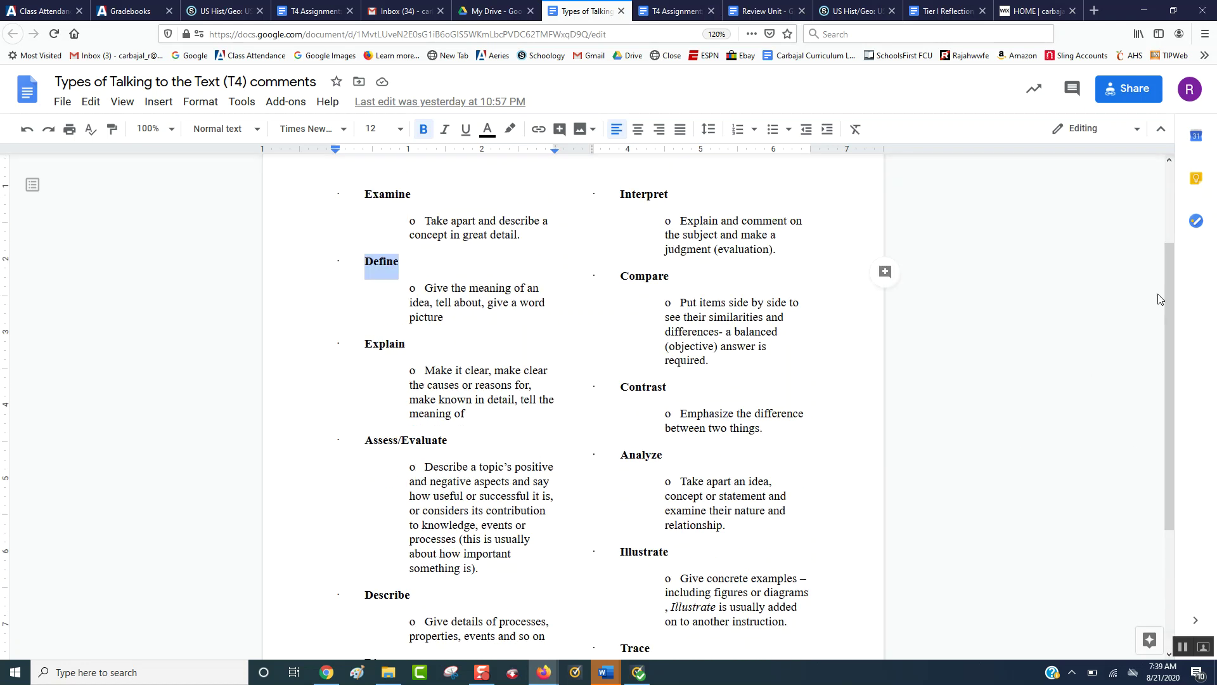
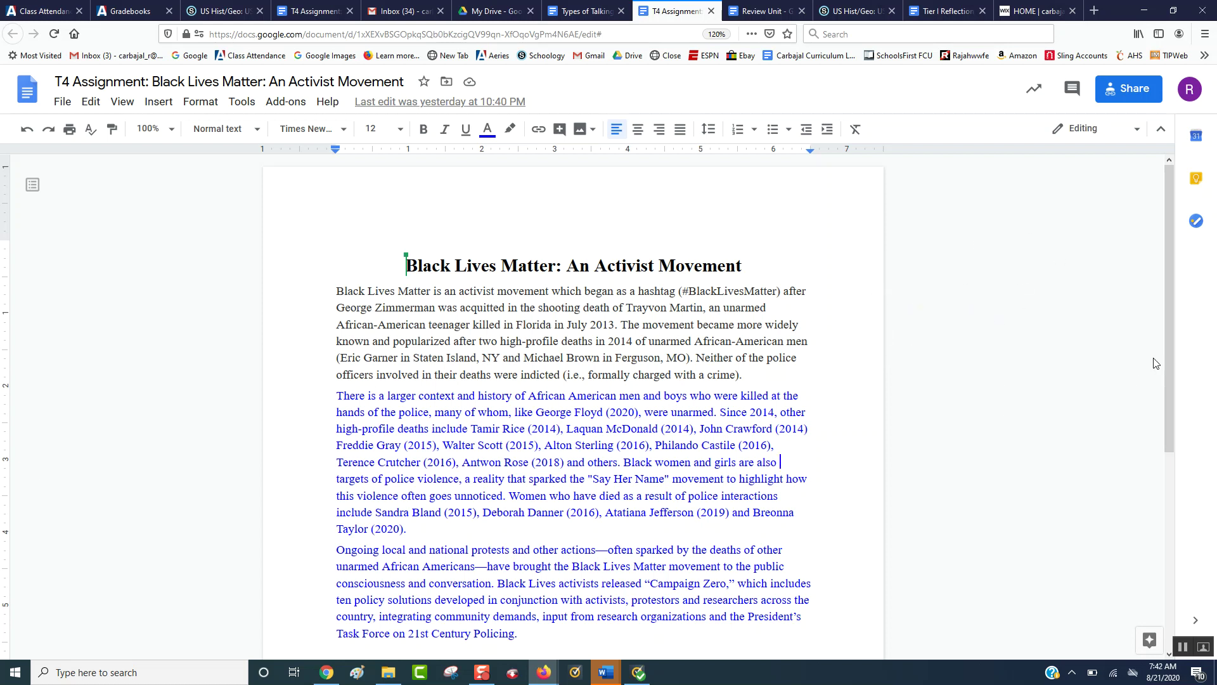
- Add blank lines after the closing Ferguson sentence of the "T4 Assignment: Black Lives Matter" document until it runs onto a third page
drag(1167, 355, 1190, 464)
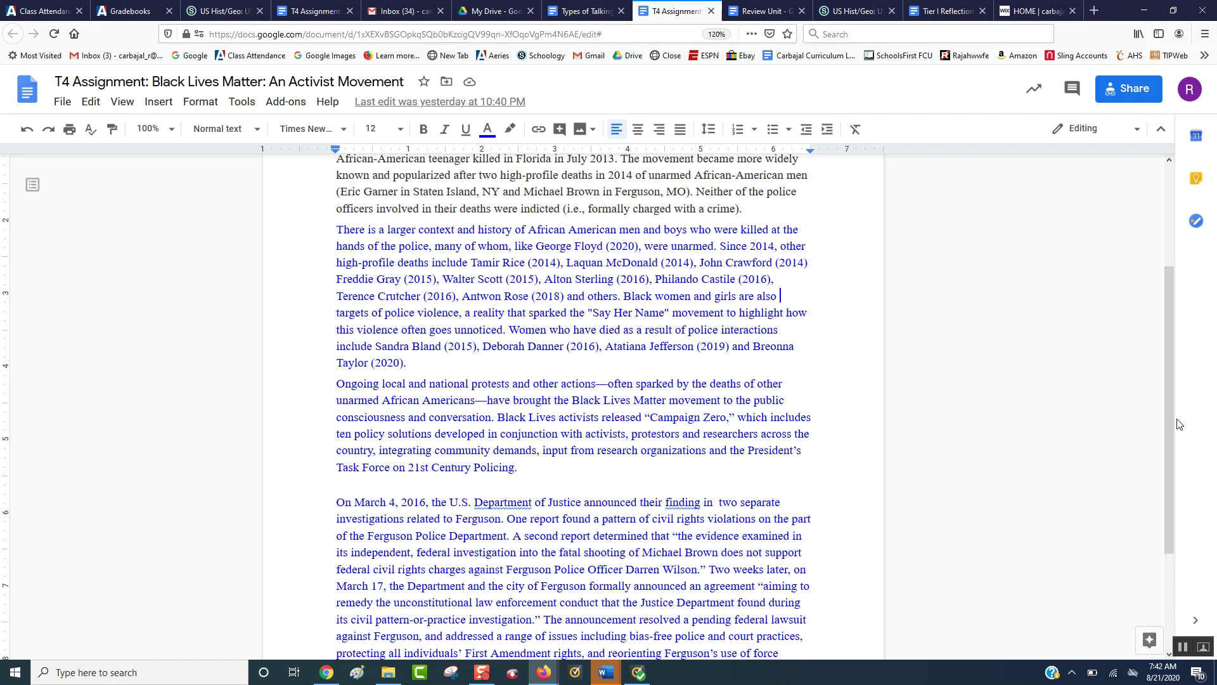
drag(1172, 446, 1214, 618)
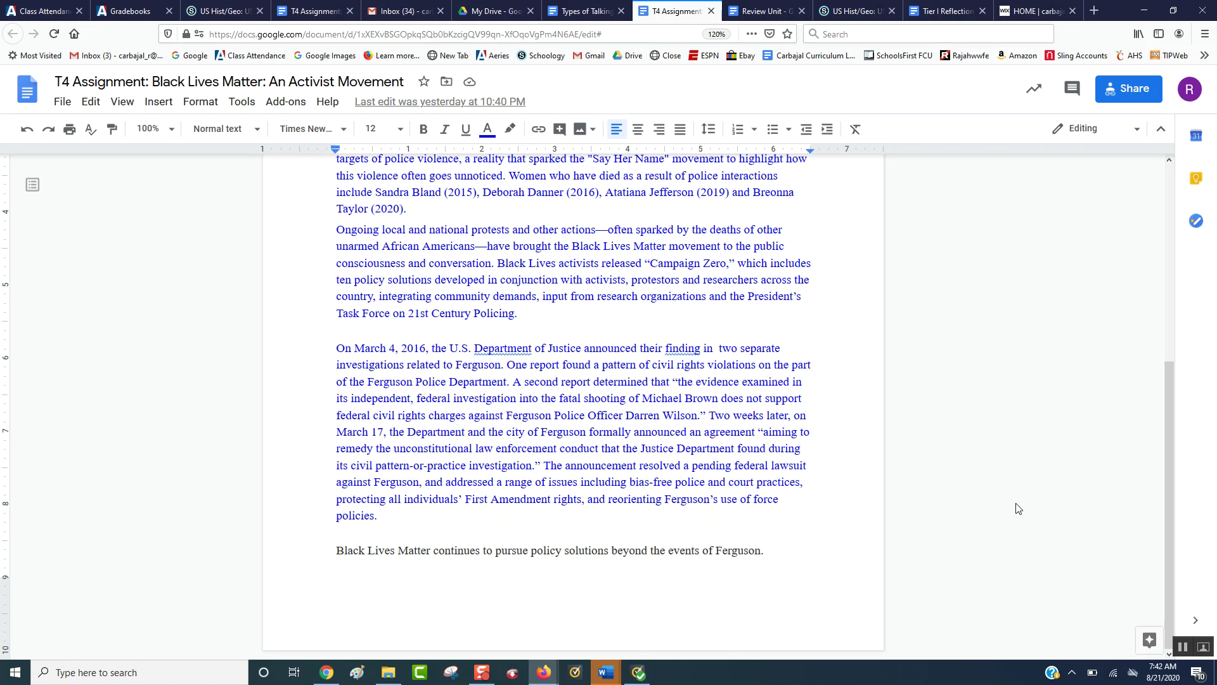
click(802, 551)
key(ctrl+Return)
key(Return)
key(Return)
key(Return)
key(Return)
key(Return)
key(Return)
key(Return)
key(Return)
key(Return)
key(Return)
key(Return)
key(Return)
key(Return)
key(Return)
key(Return)
key(Return)
key(Return)
key(Return)
key(Return)
key(Return)
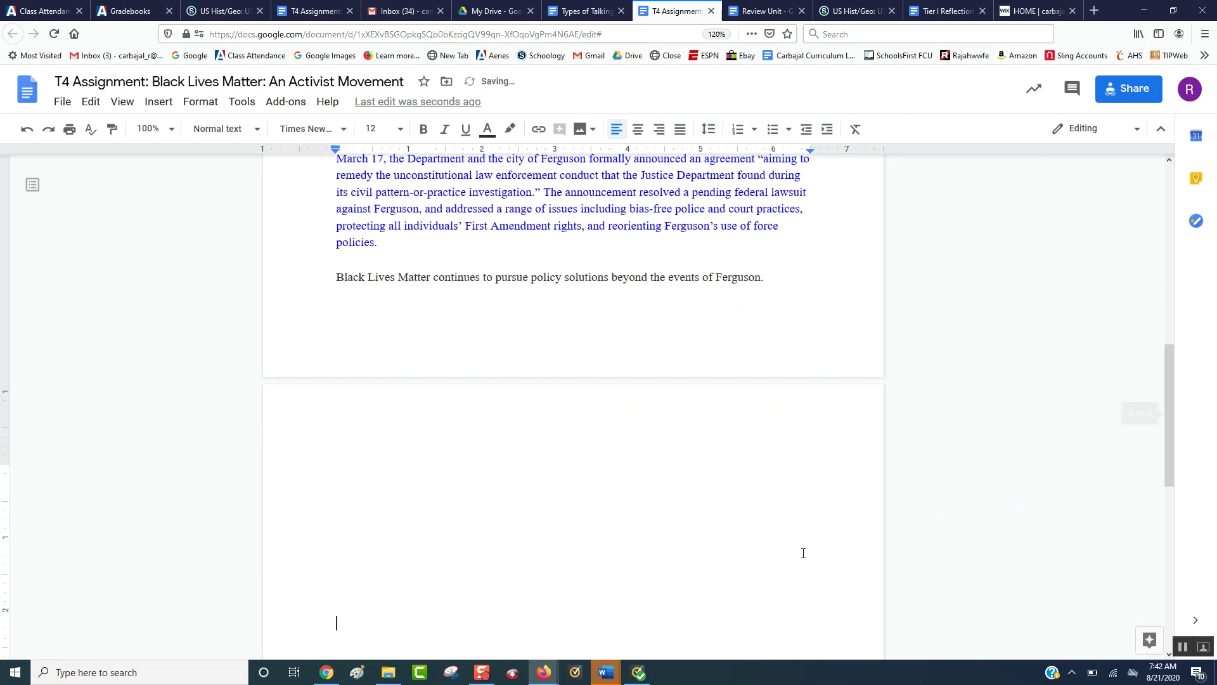
key(Return)
key(Return)
key(Return)
key(Return)
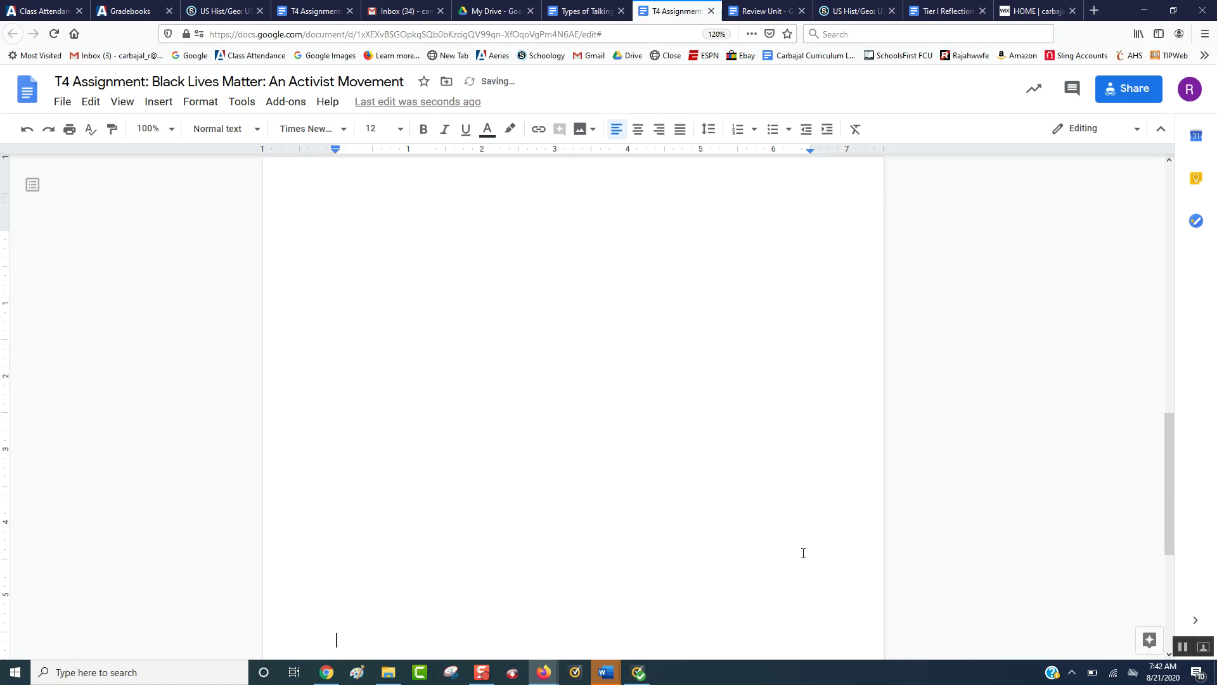
key(Return)
key(Return)
key(Return)
key(Return)
key(Return)
key(Return)
key(Return)
key(Return)
key(Return)
key(Return)
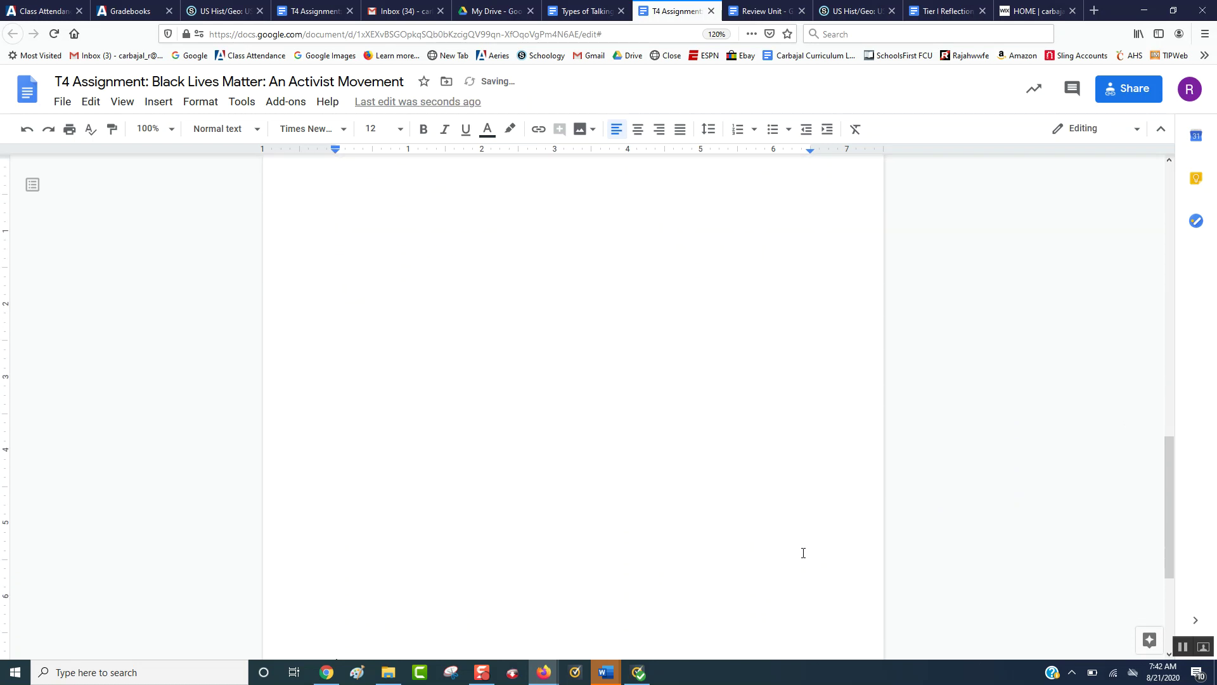
key(Return)
key(Return)
key(Return)
key(Return)
key(Return)
key(Return)
key(Return)
key(Return)
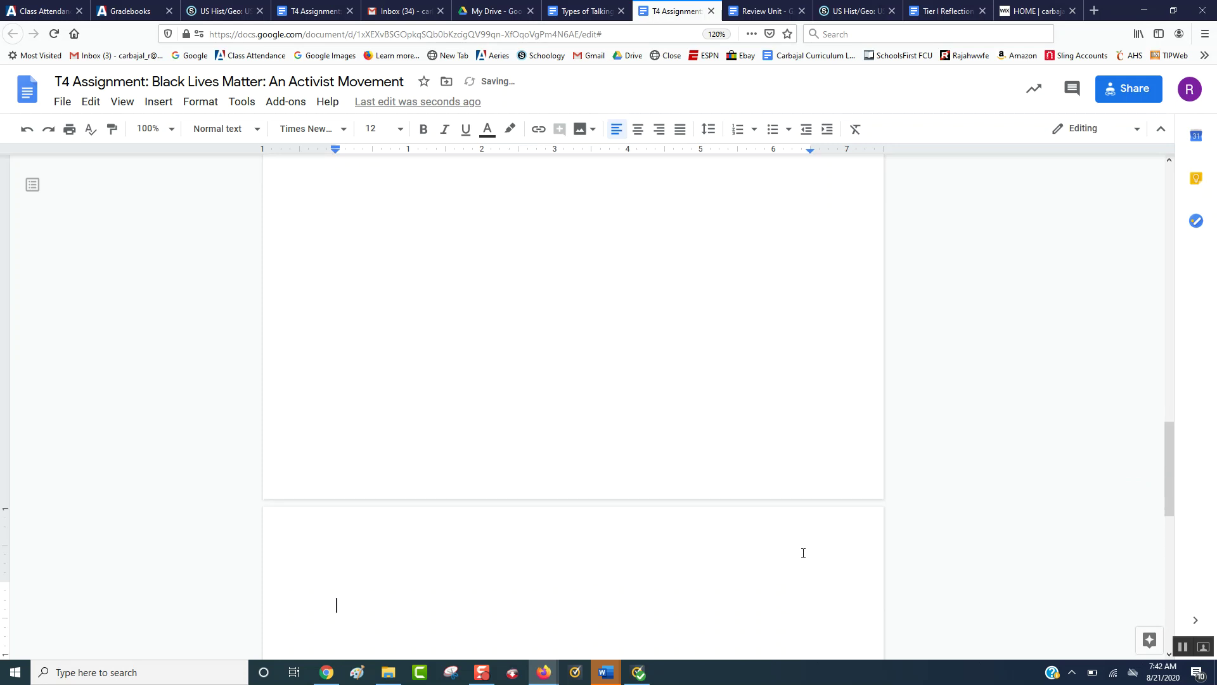
- Post the comment "I've heard a lot about this is past year." on "Black Lives Matter" in the document's title
drag(1166, 474, 1172, 178)
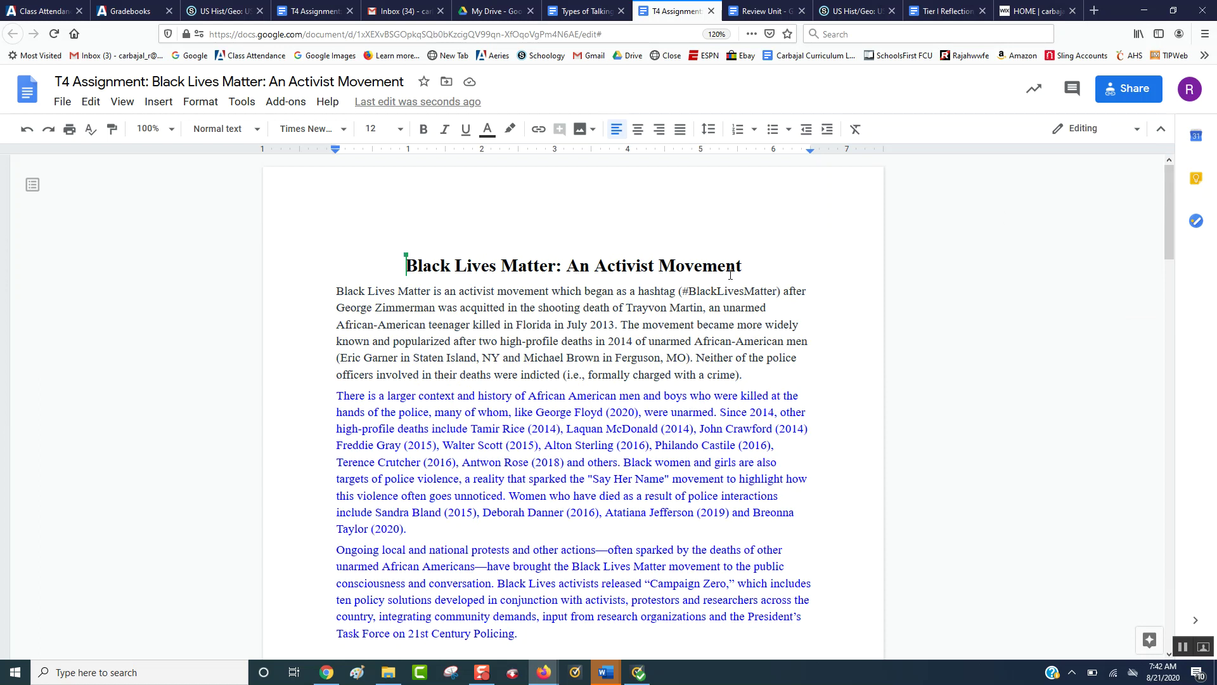
click(550, 264)
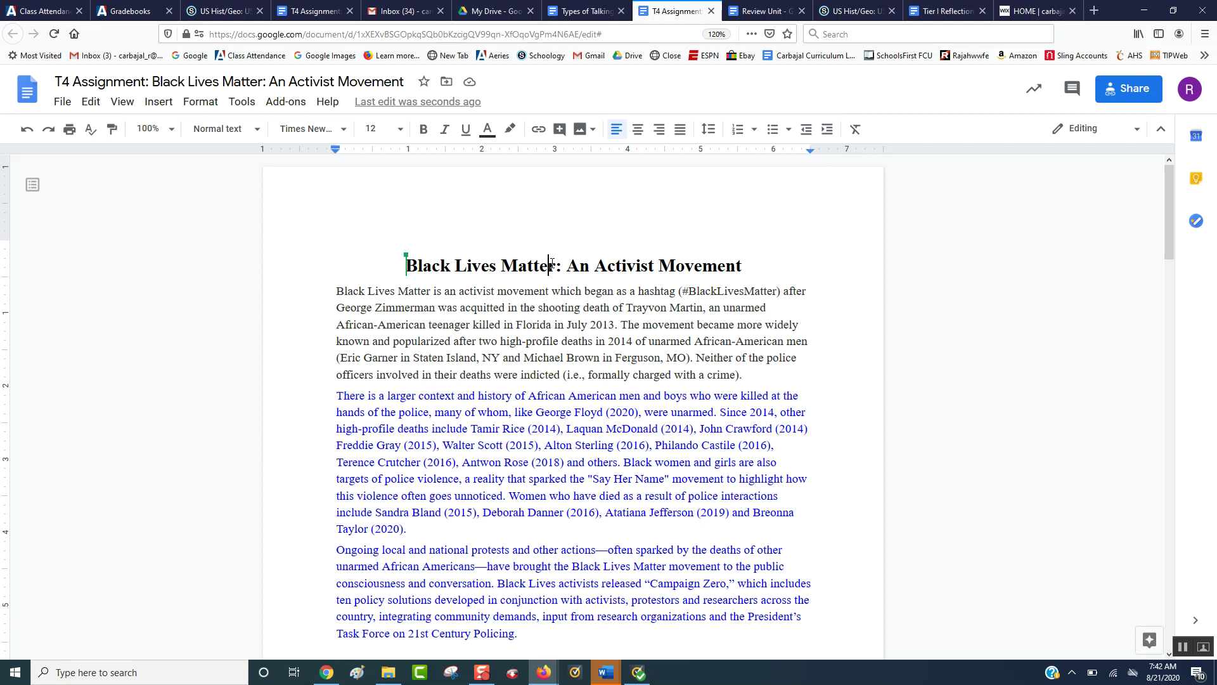
drag(556, 265, 406, 265)
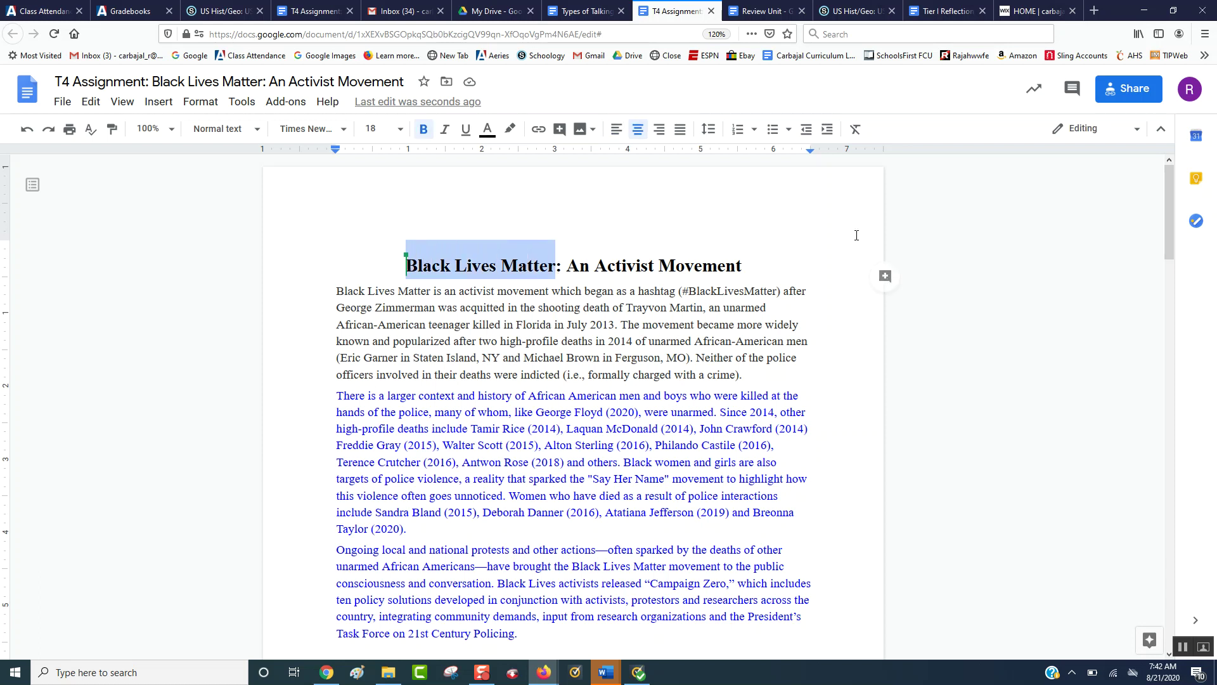
click(885, 276)
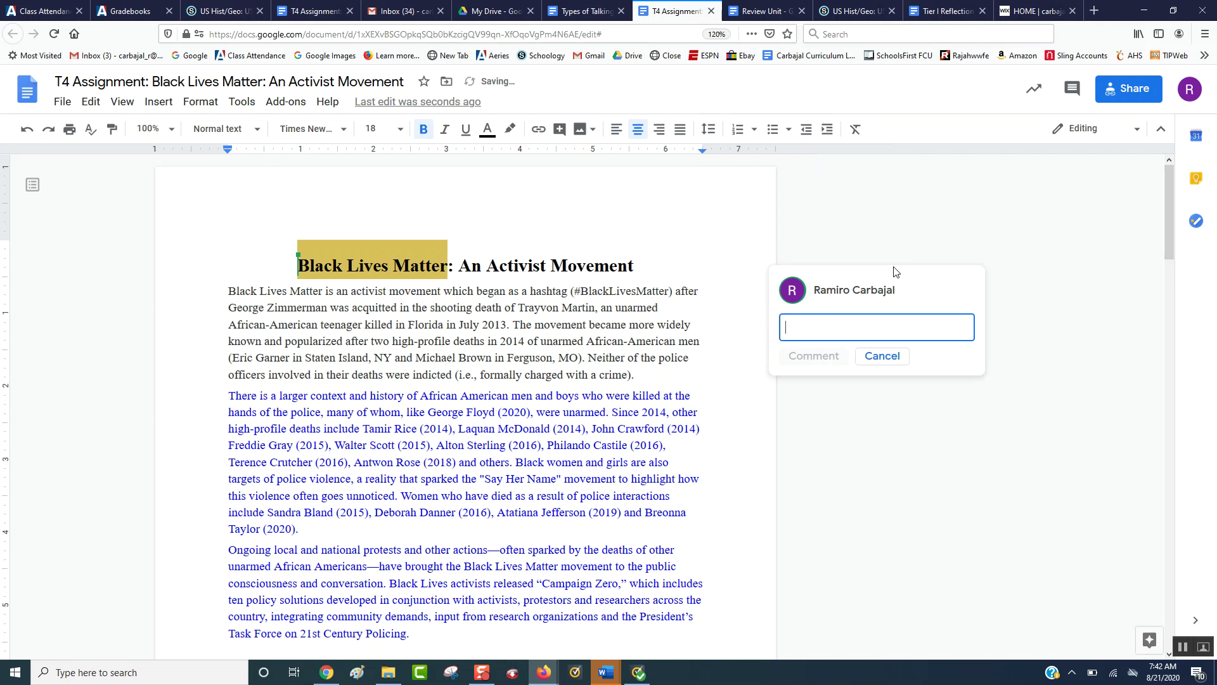
text(I've heard a)
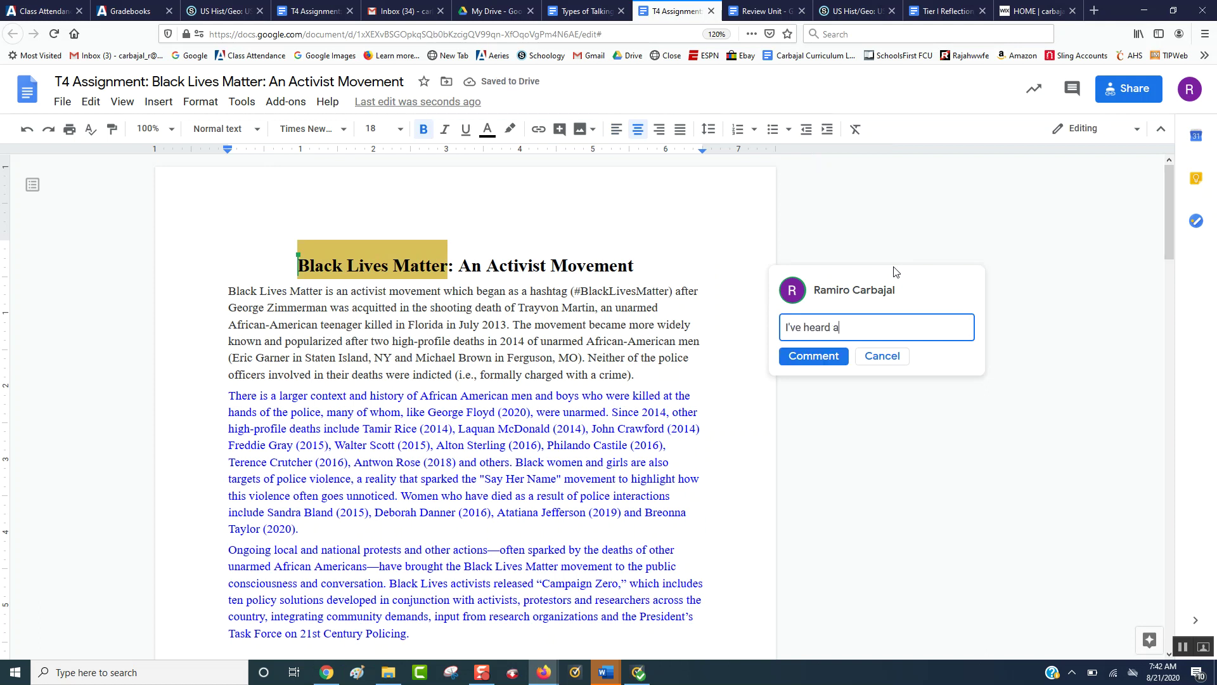
text( lot about htis i)
key(BackSpace)
key(BackSpace)
key(BackSpace)
key(BackSpace)
key(BackSpace)
key(BackSpace)
text(this is part)
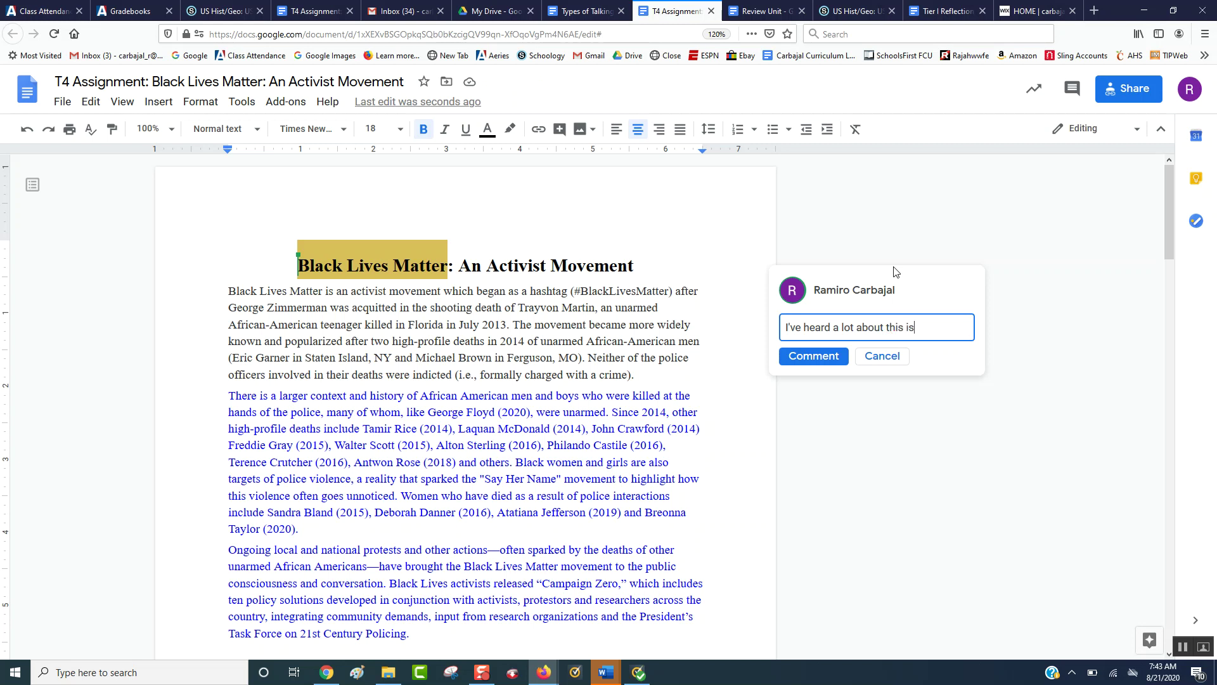
key(BackSpace)
key(BackSpace)
text(st year.)
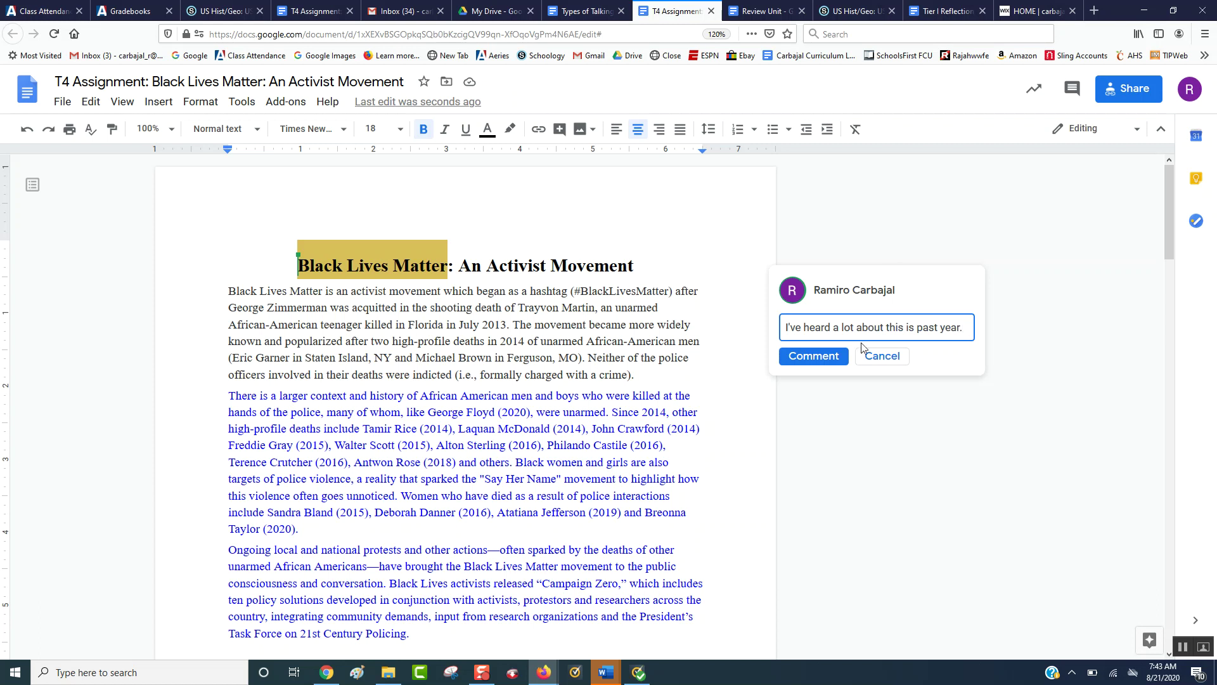
click(835, 368)
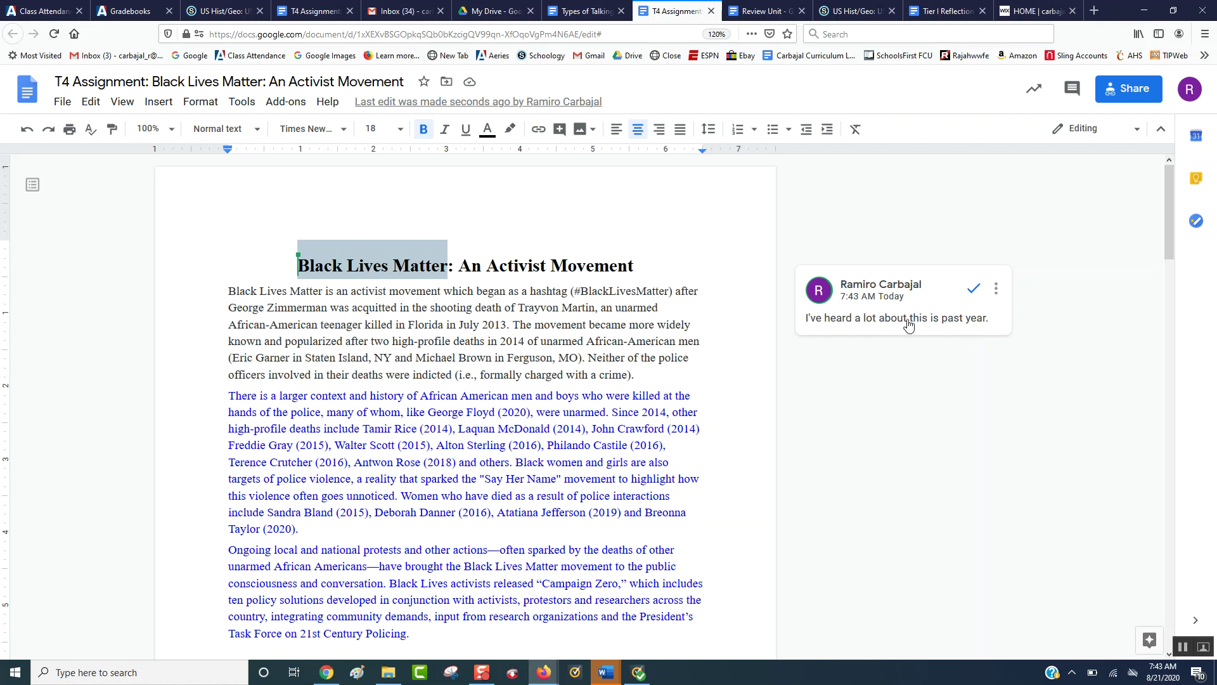
- Post the comment "??" on the word "activist" in the first paragraph
click(599, 341)
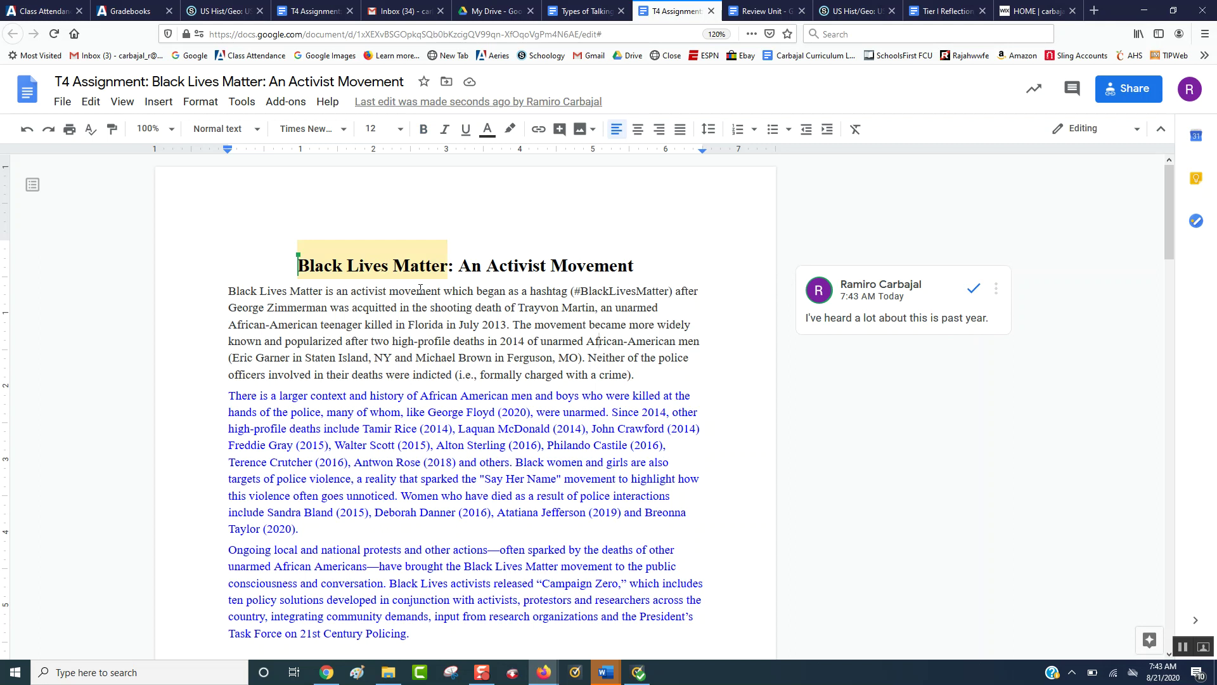
drag(386, 288, 353, 288)
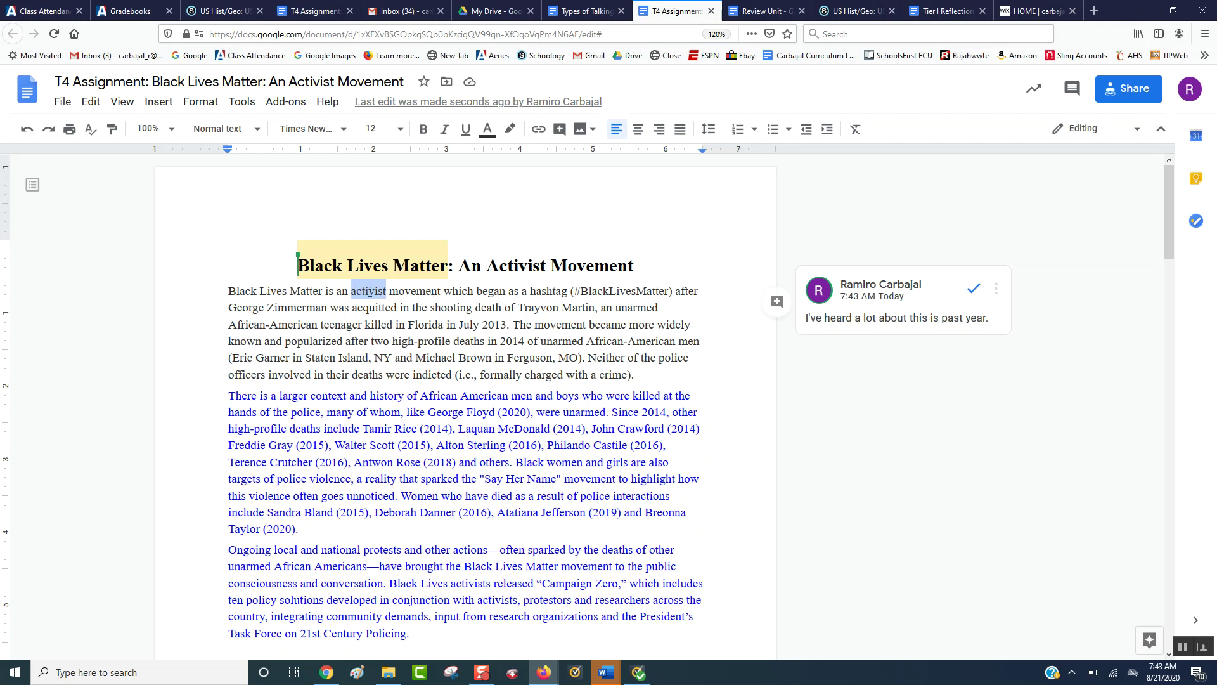
click(777, 301)
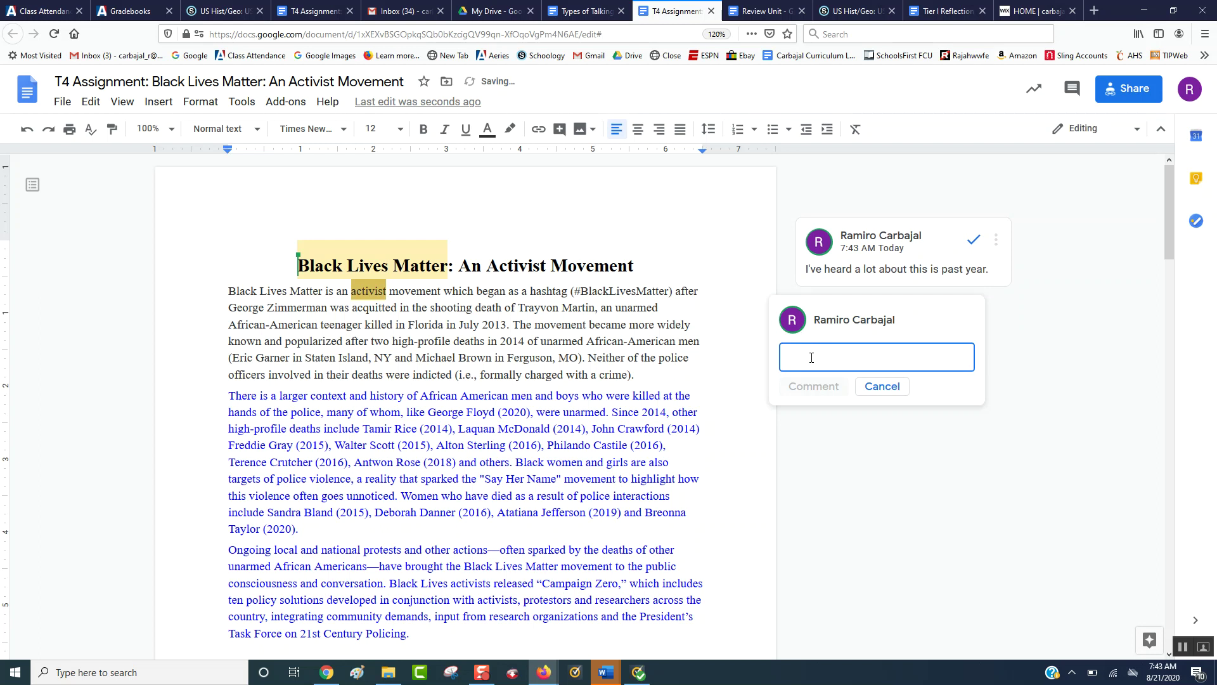
text(??)
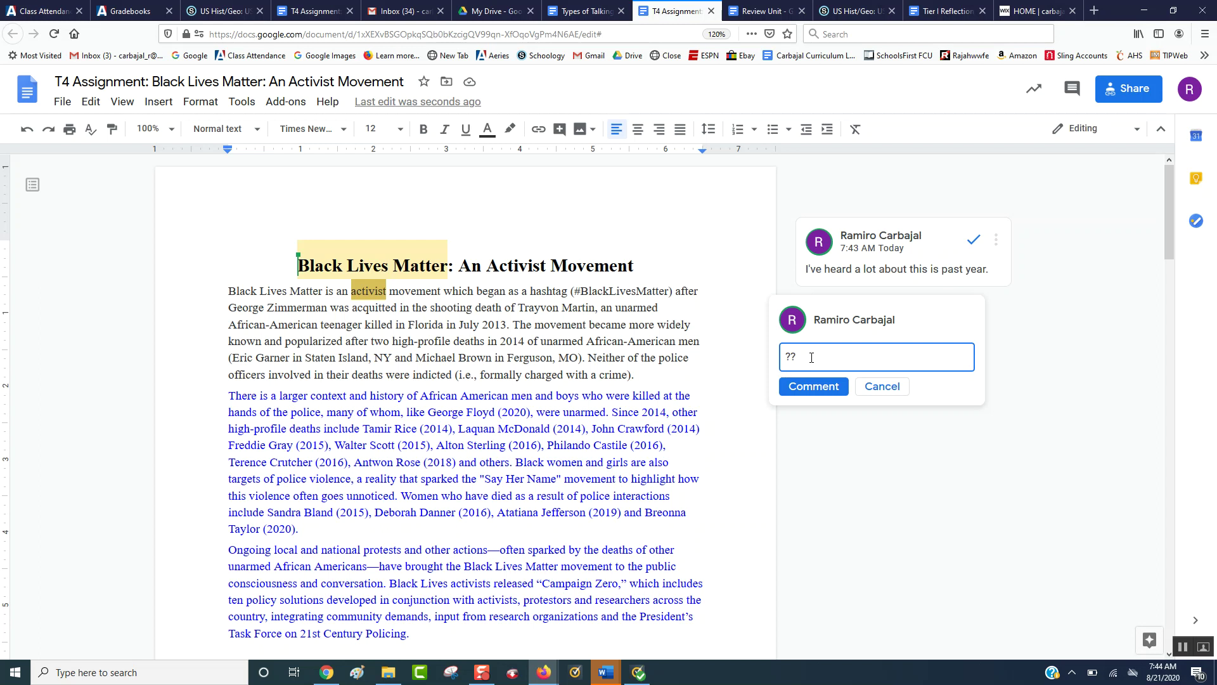
click(813, 386)
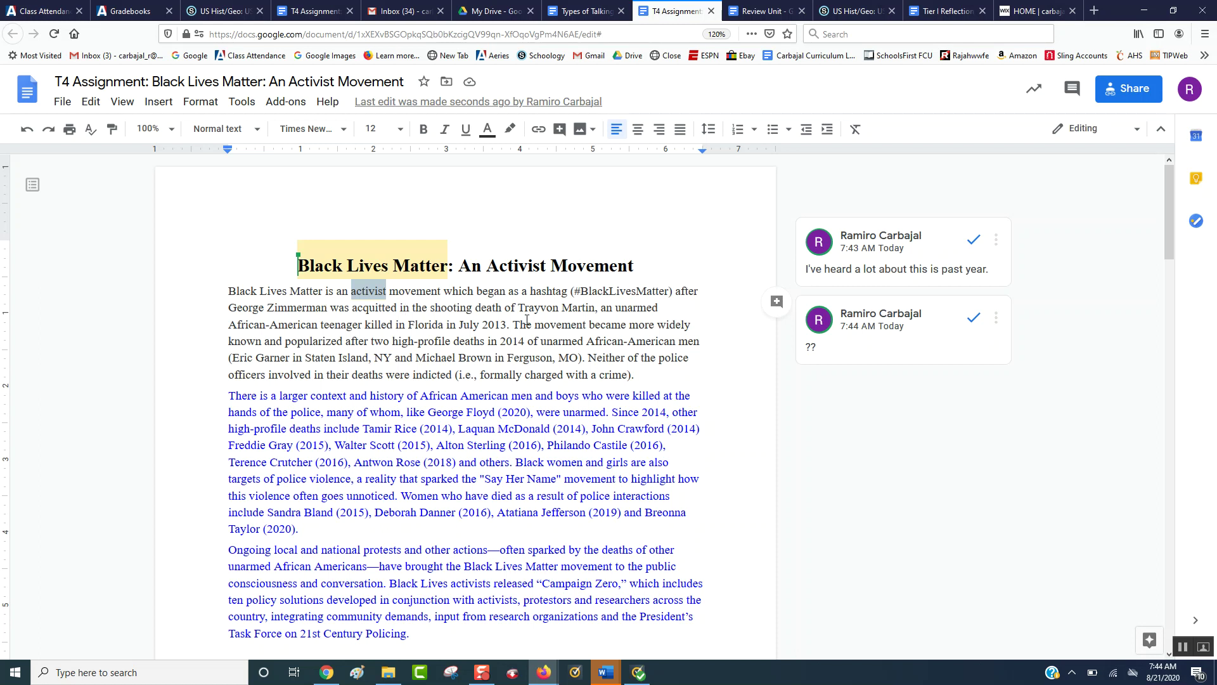
- Post the comment "He shot him because he was wearing a hoodie and he was black." on "George Zimmerman" in the first paragraph
drag(327, 309, 228, 307)
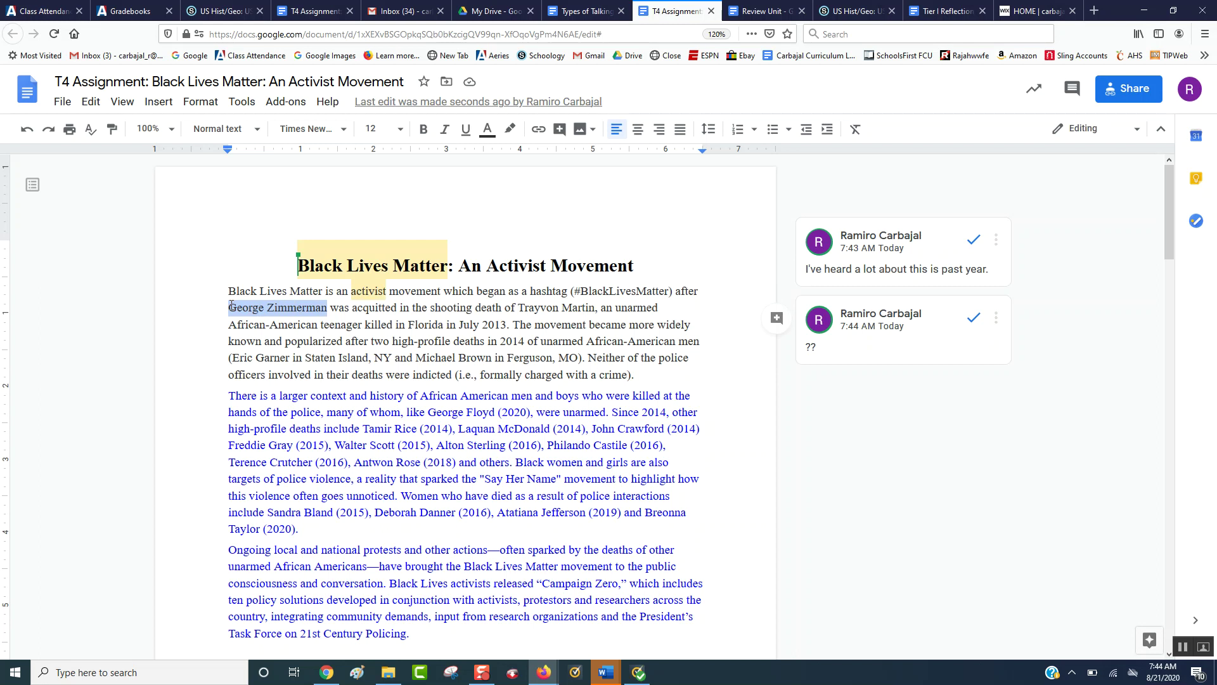
click(774, 319)
text(He shot s)
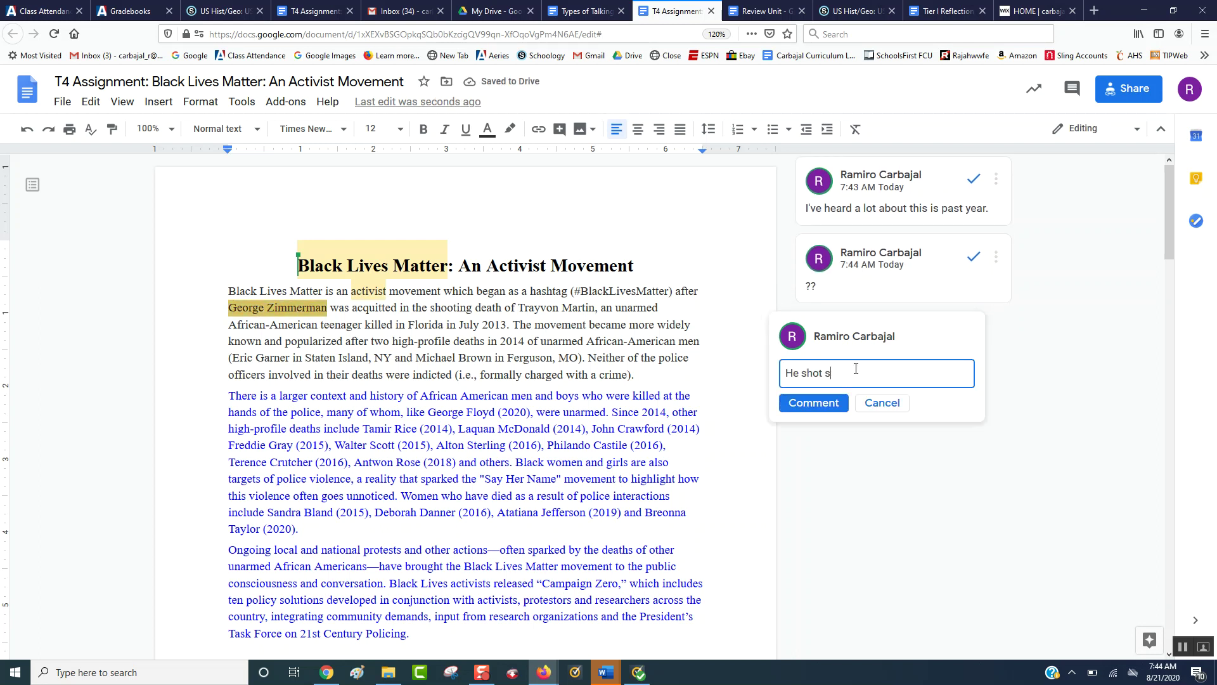
key(BackSpace)
text(him because he was weari)
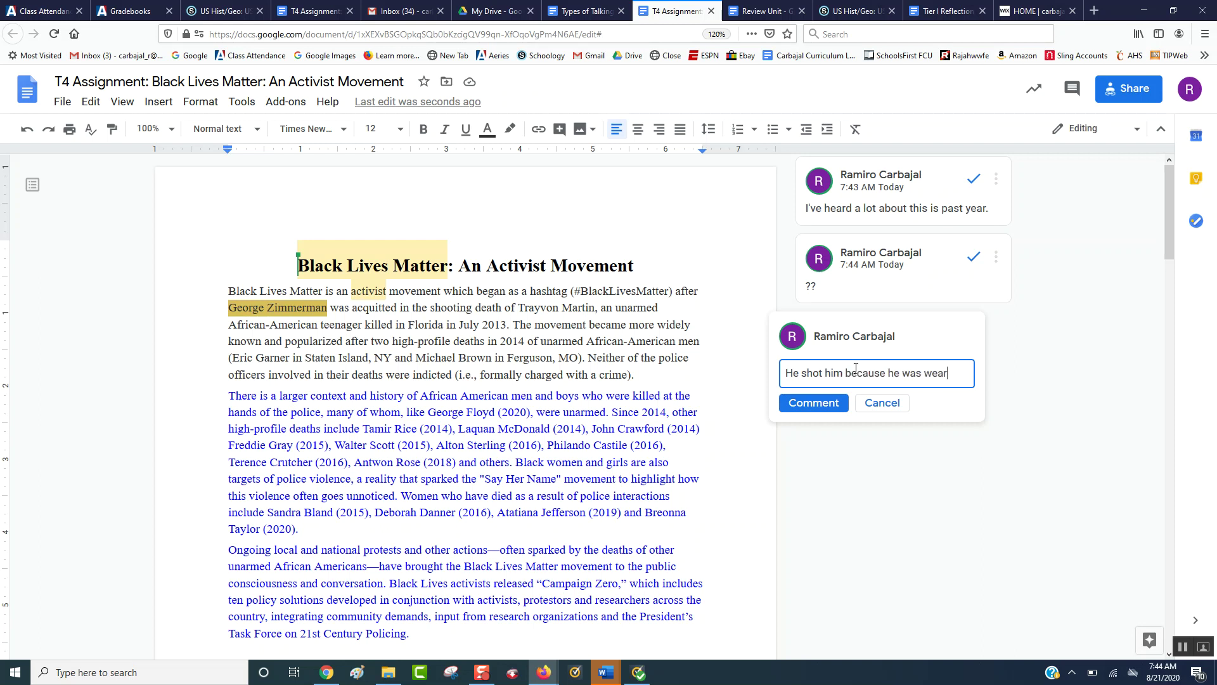
text(ng a h)
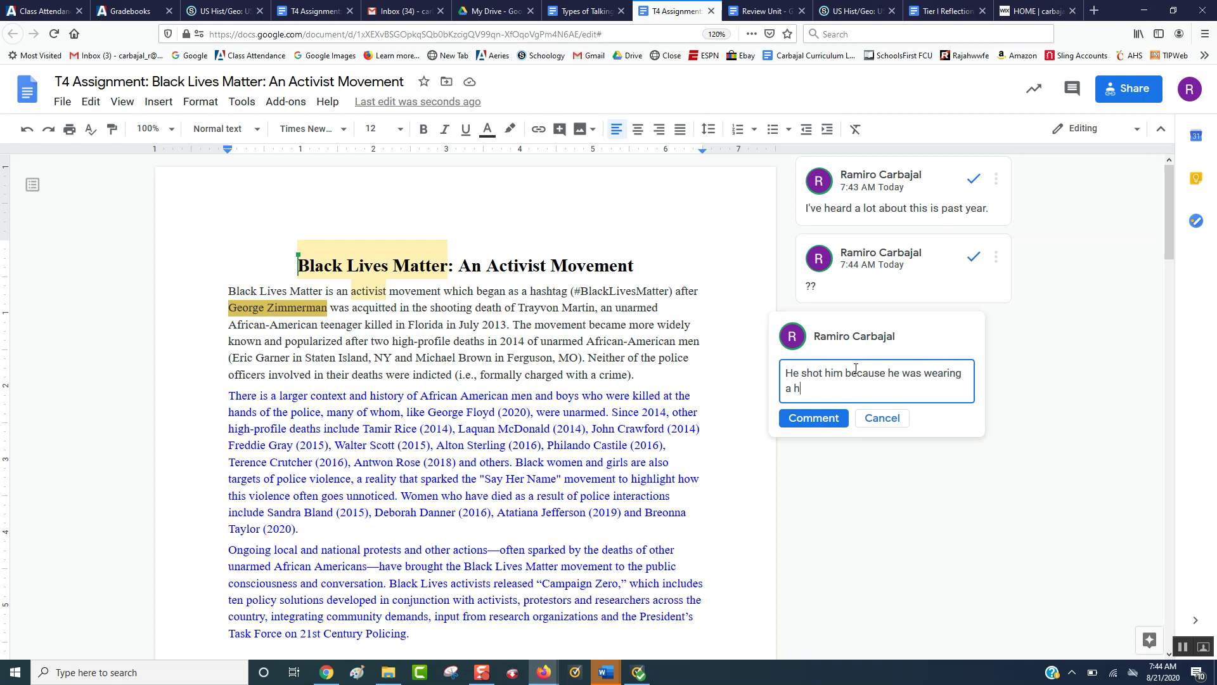
text(oodie and he was black.)
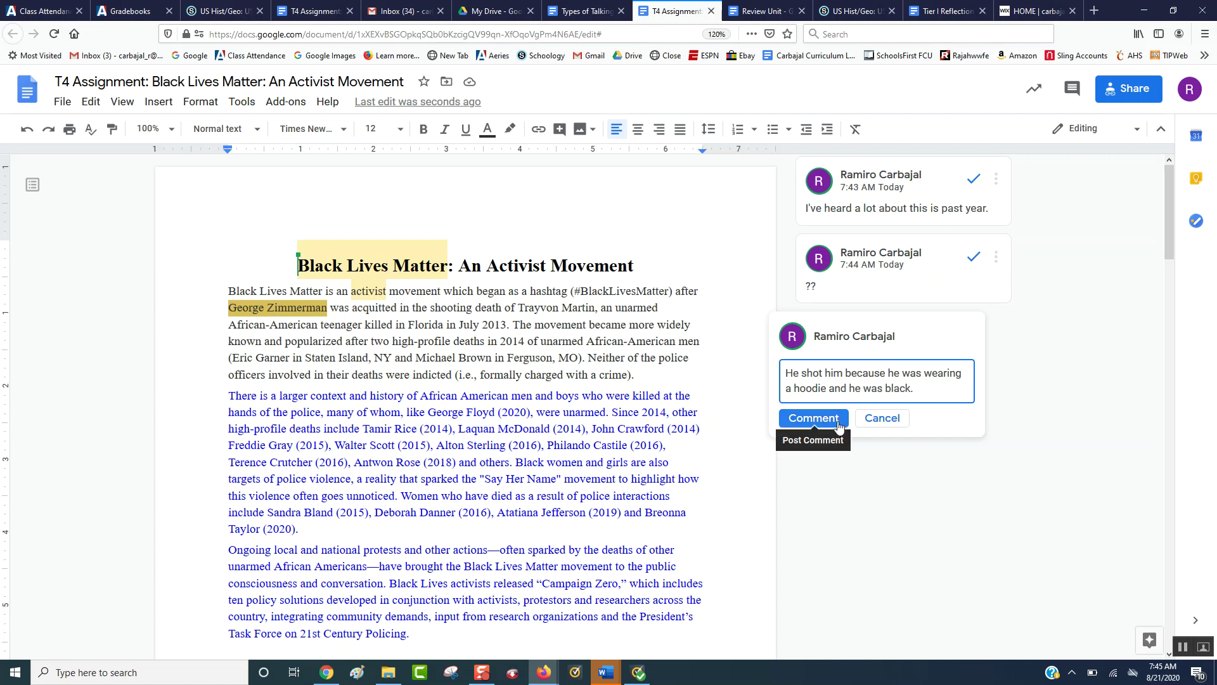
click(817, 419)
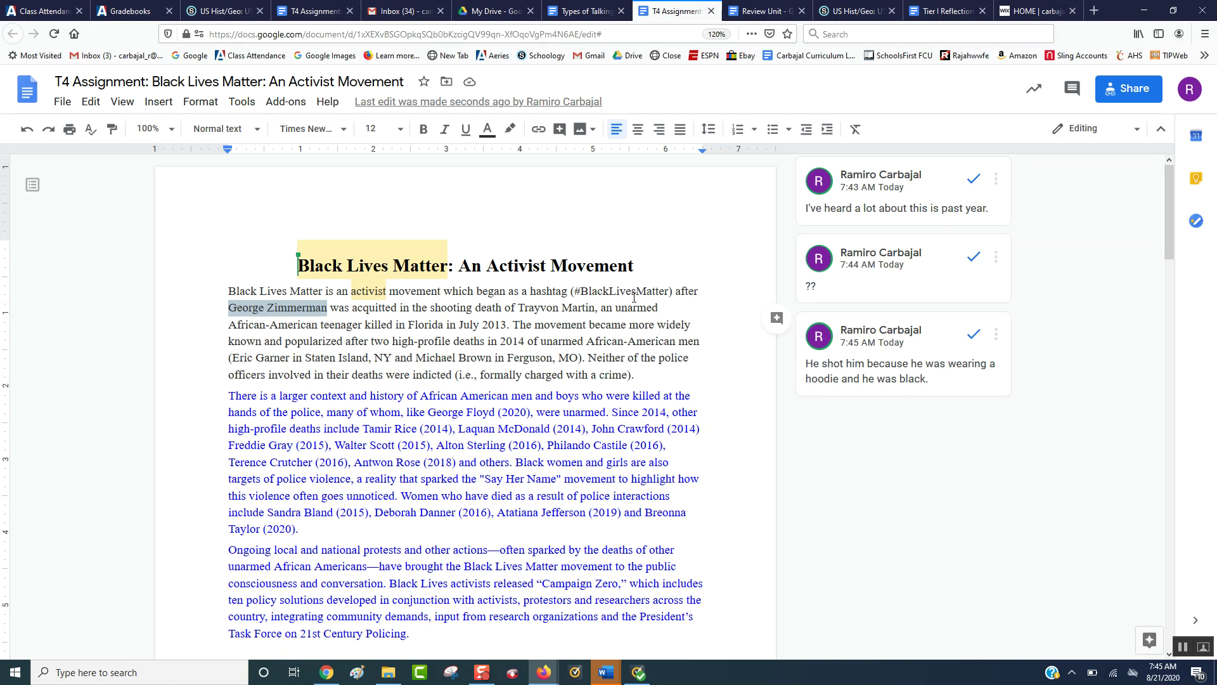
- Post the comment "WTH, he no weapon. What made him so scary if he didn't have a weapon." on "unarmed" before "African-American teenager"
drag(616, 308, 675, 312)
click(777, 317)
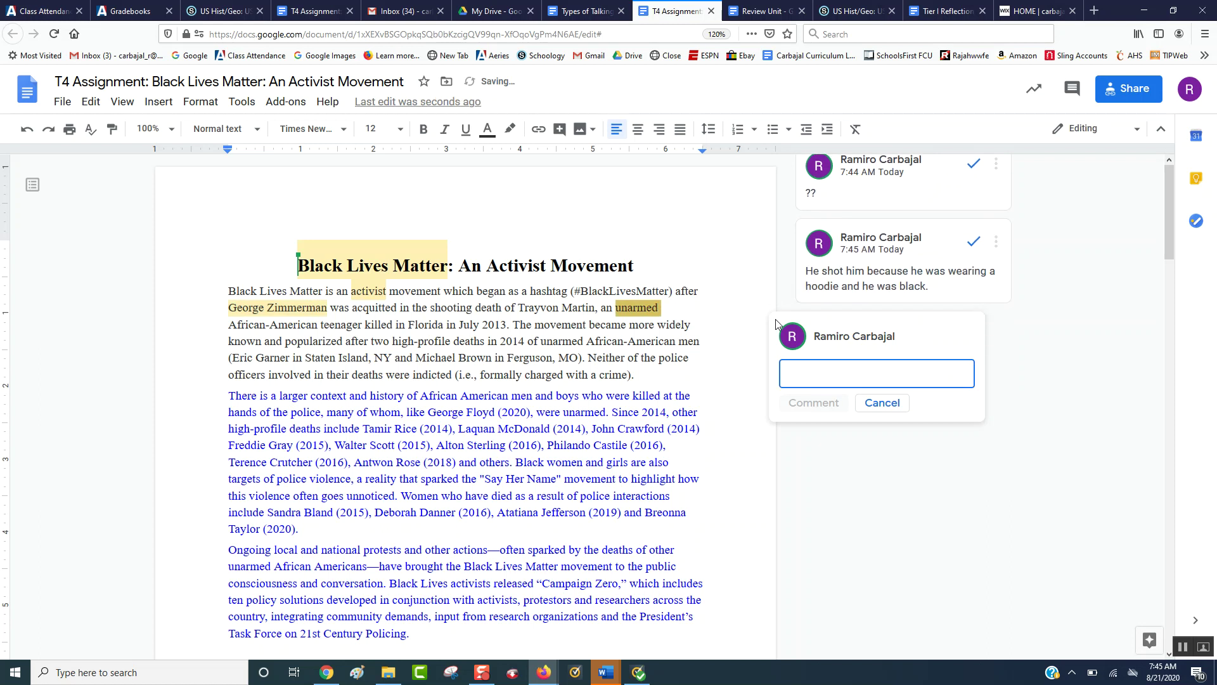
text(WTH)
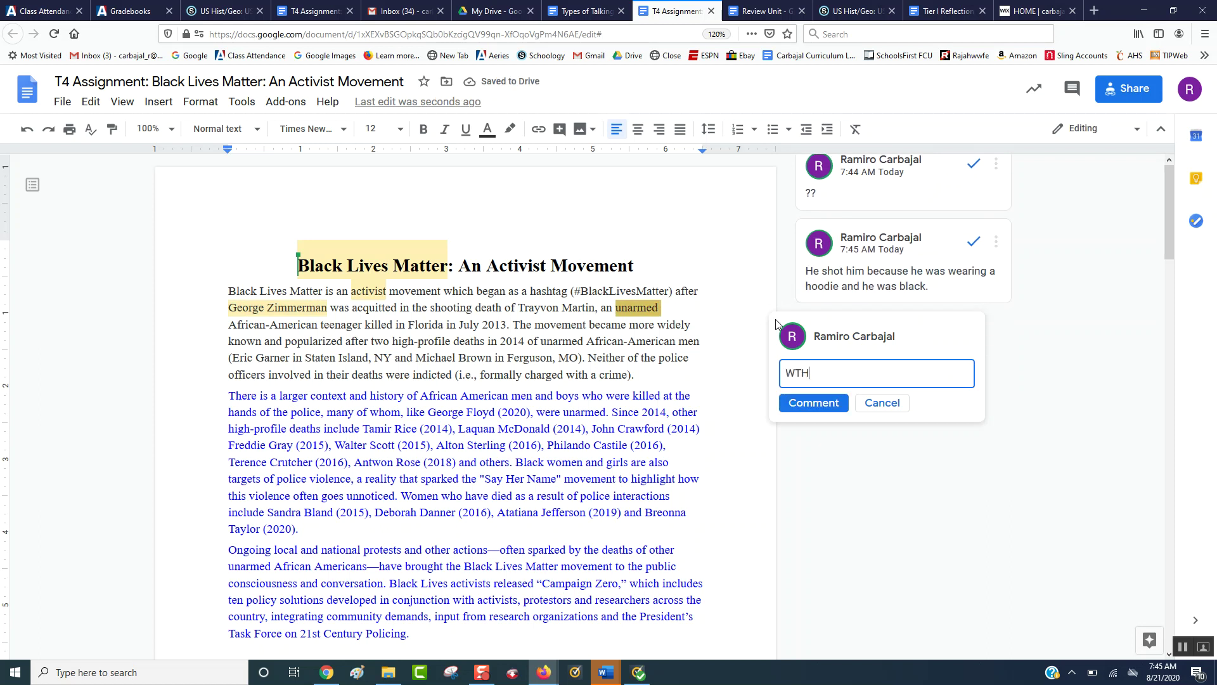
text(, he no weapon)
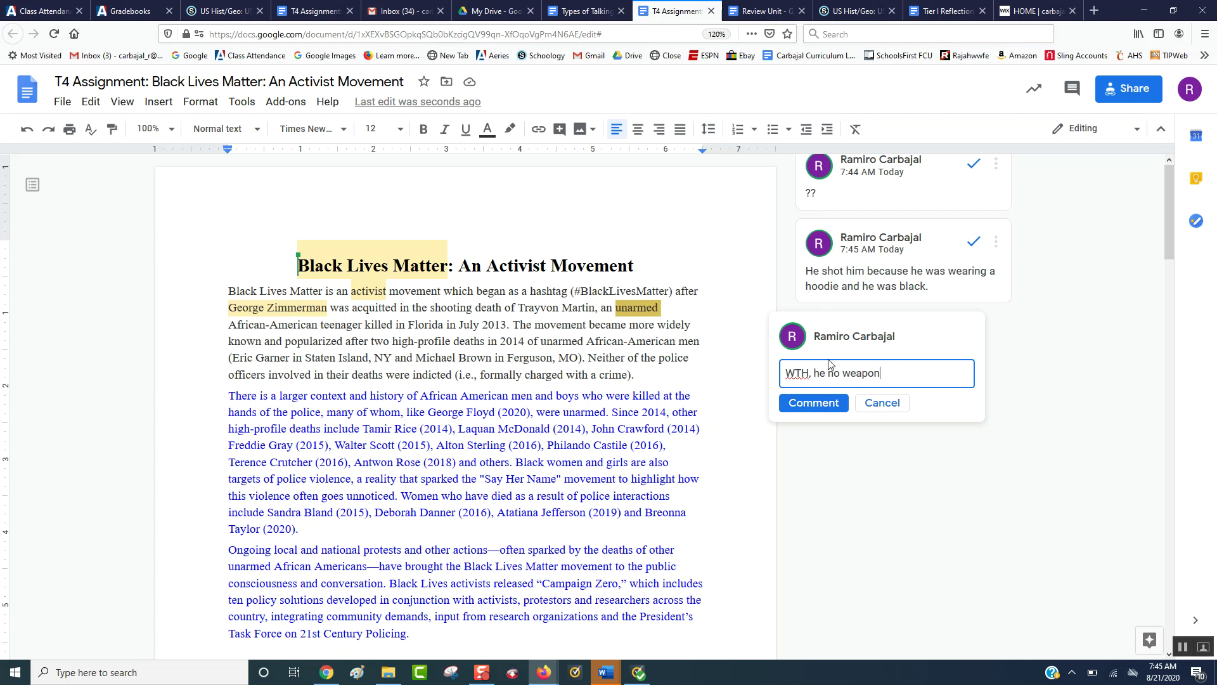
text(.  What made him so s)
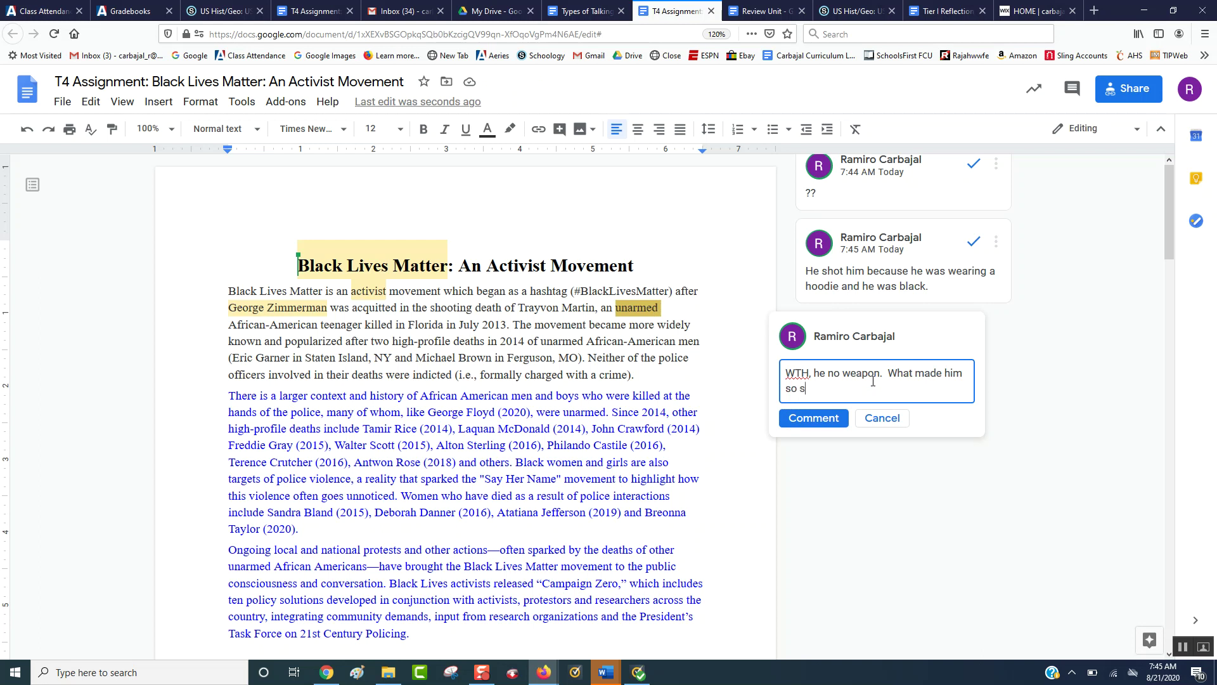
text(cary if he didn't have a weapon.)
key(Return)
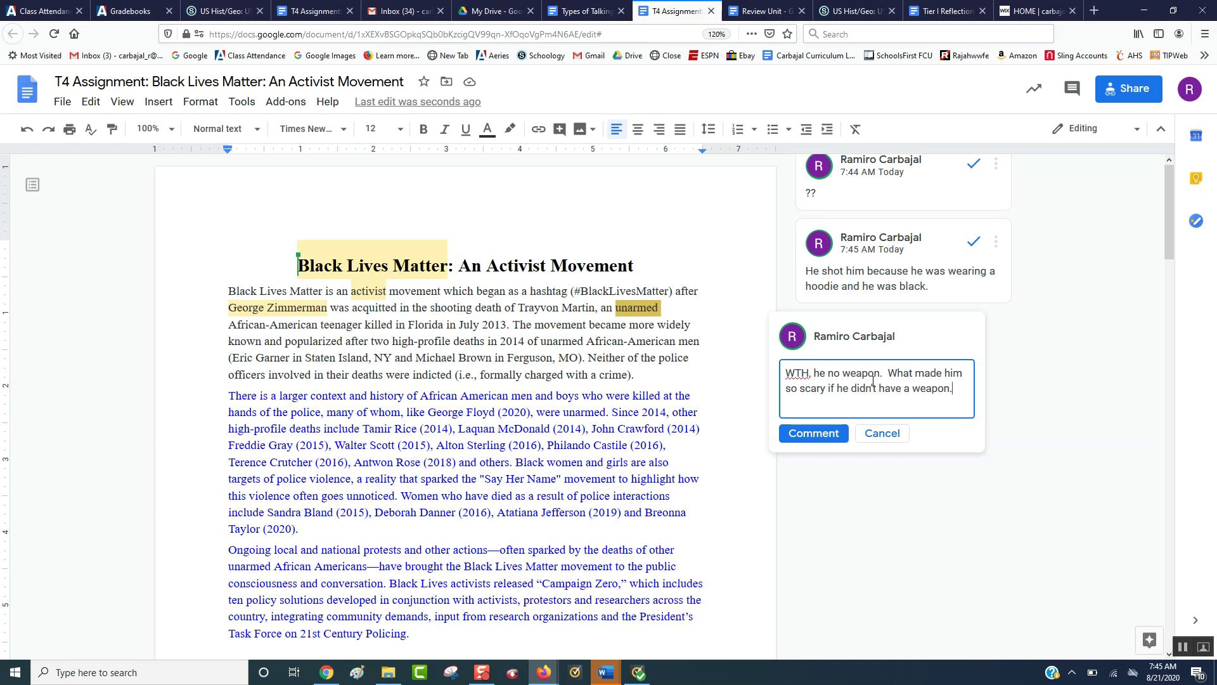
click(845, 434)
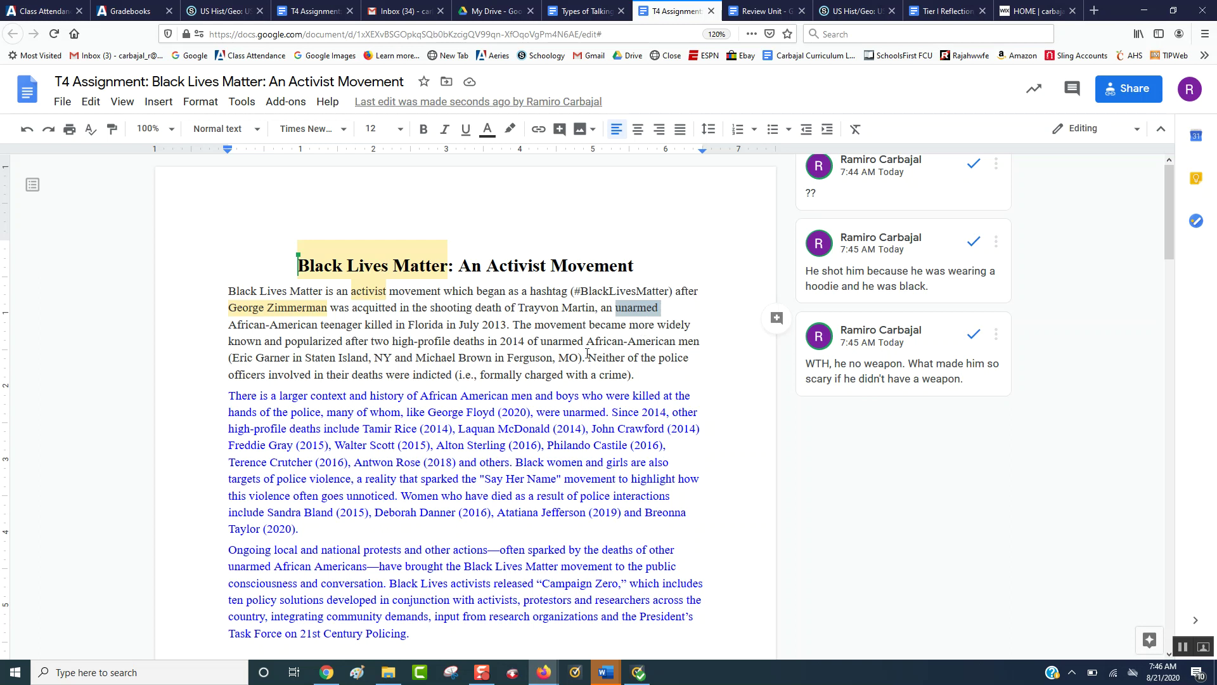
- Post the comment "Everyone knew about it??" on the word "popularized" in the first paragraph
drag(343, 341, 287, 343)
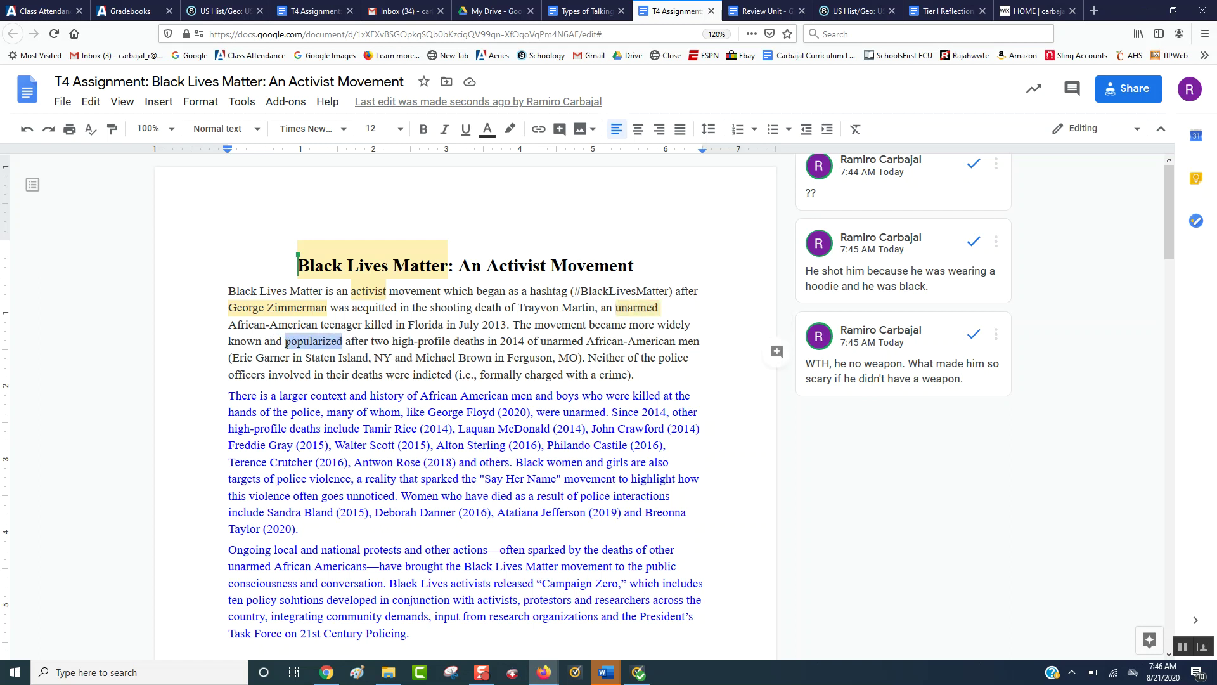
click(776, 351)
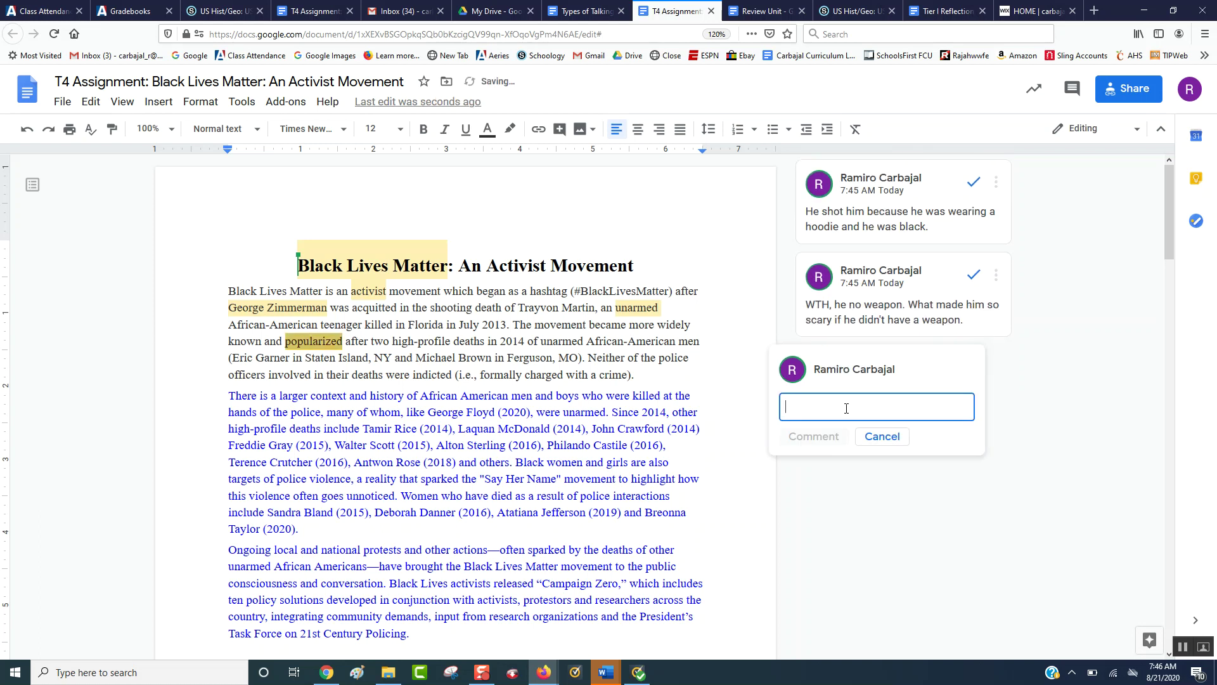
text(Eve)
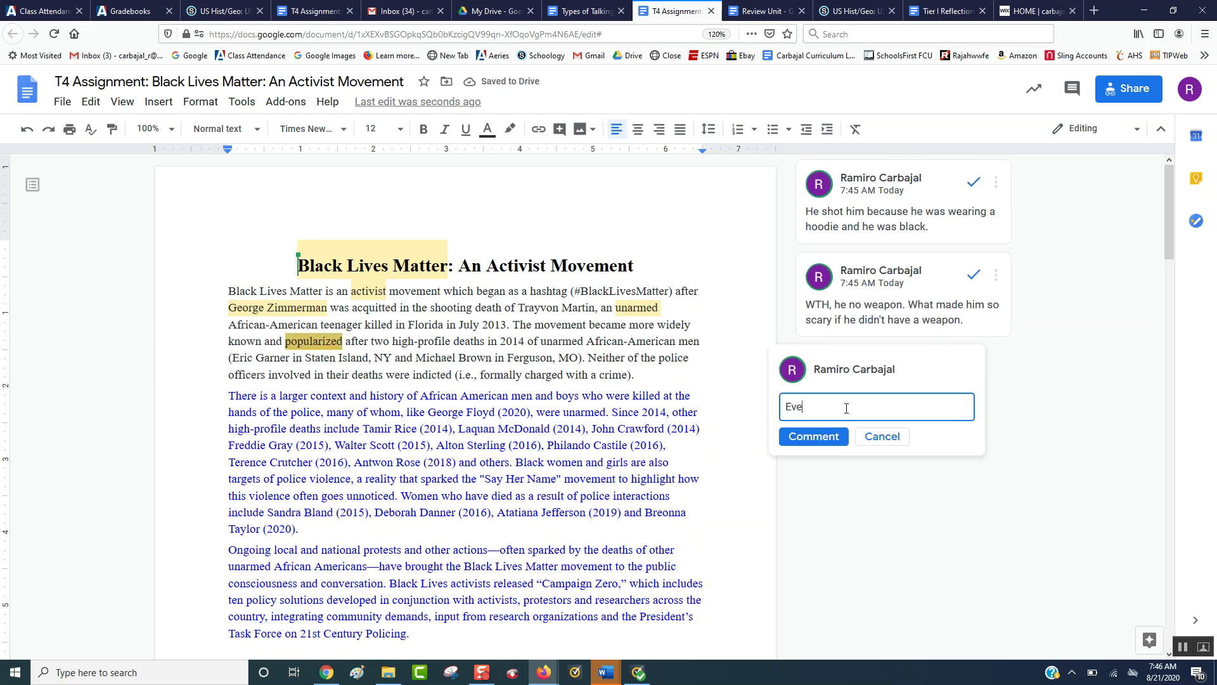
text(ryone knew about)
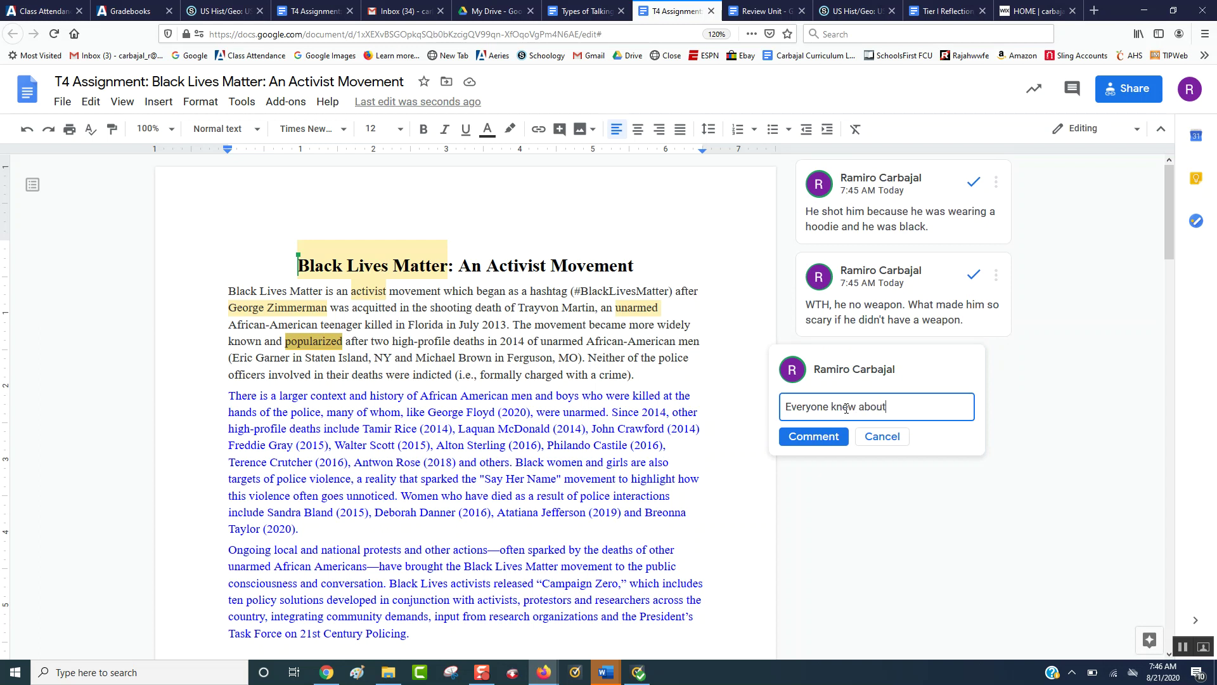
text( it??)
click(832, 442)
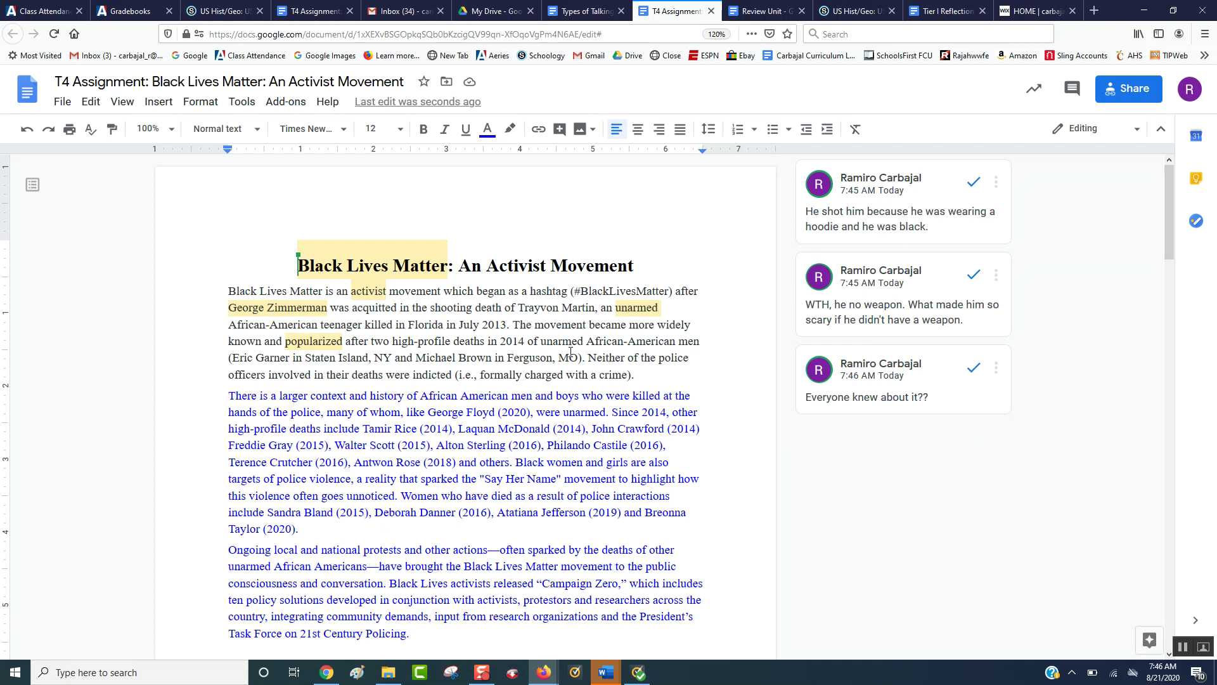
- Post the comment "2 more unarmed men killed by police. Seems to be a trend." on "two high-profile deaths" through "Ferguson, MO)" in the first paragraph
drag(583, 357, 371, 341)
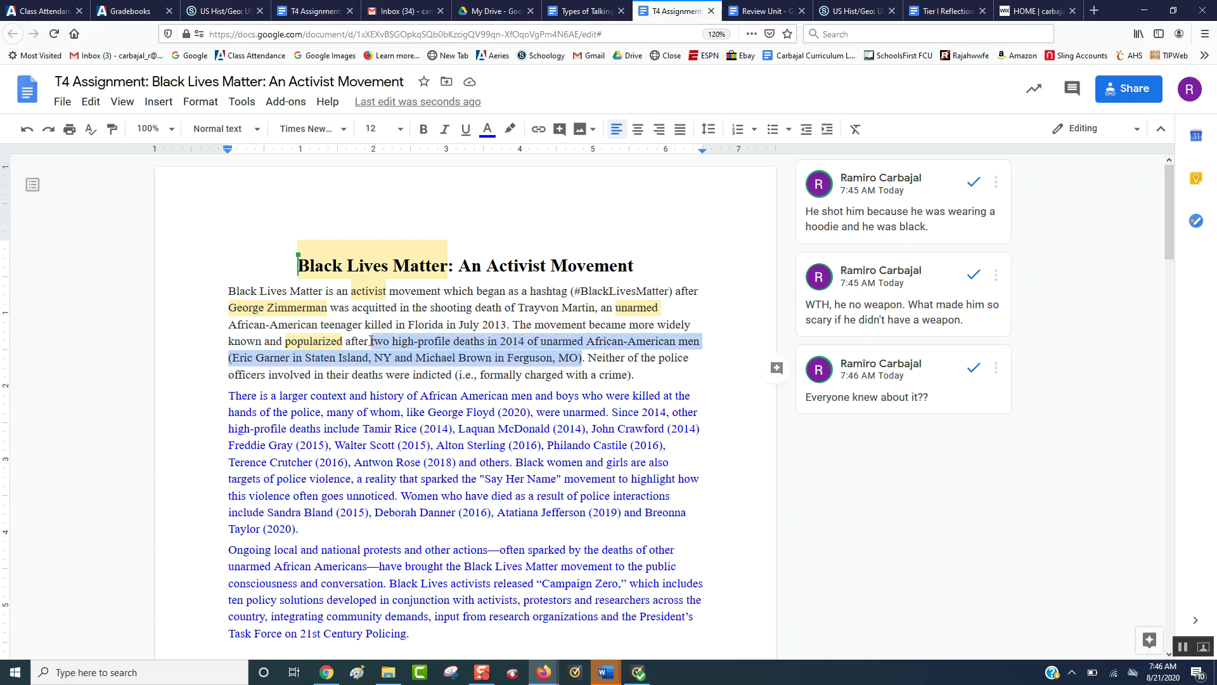
click(776, 368)
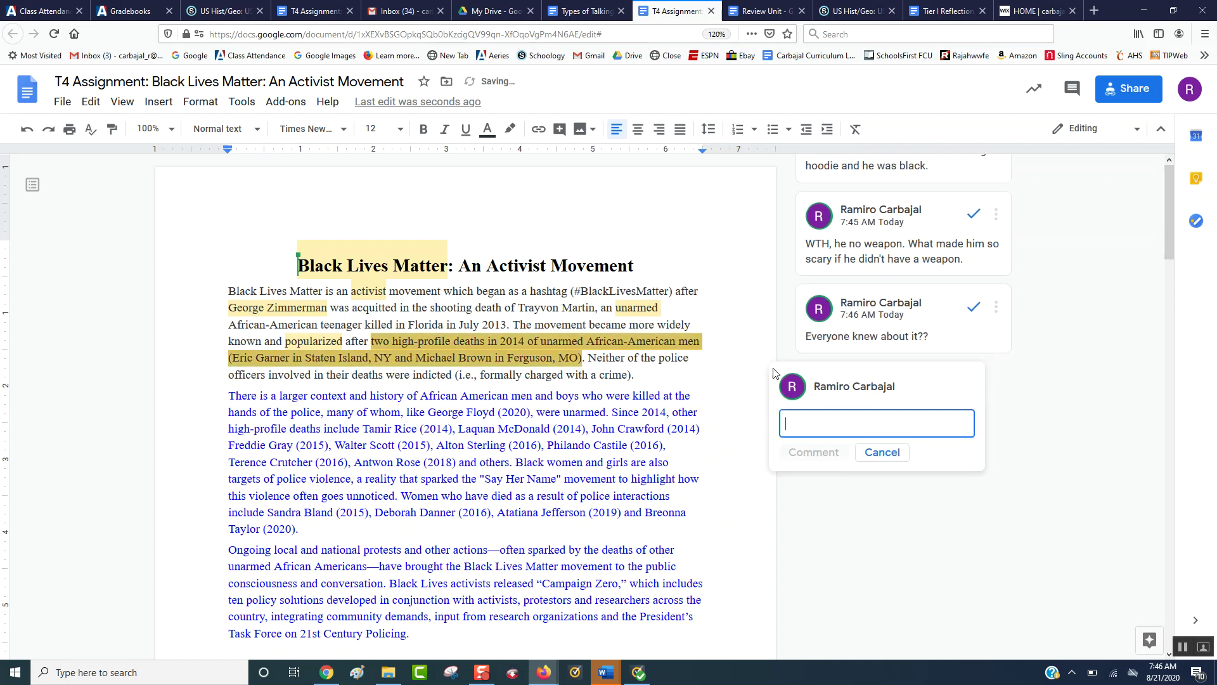
text(2 more una)
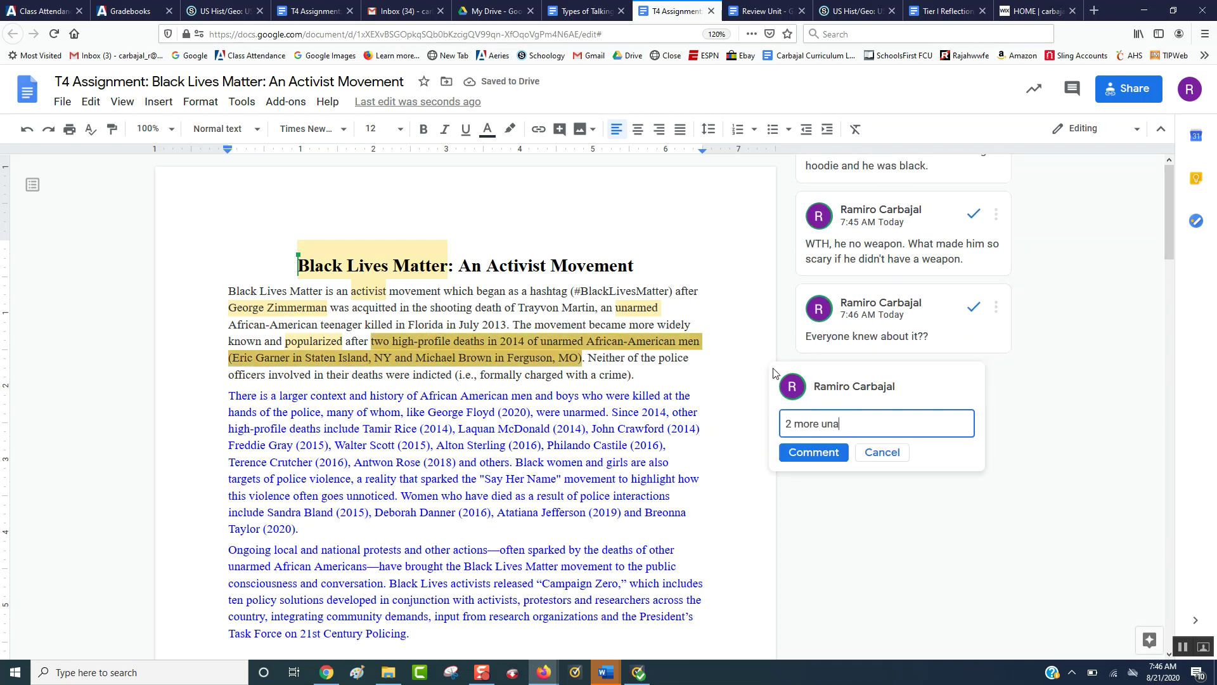
text(rmed men killed by p)
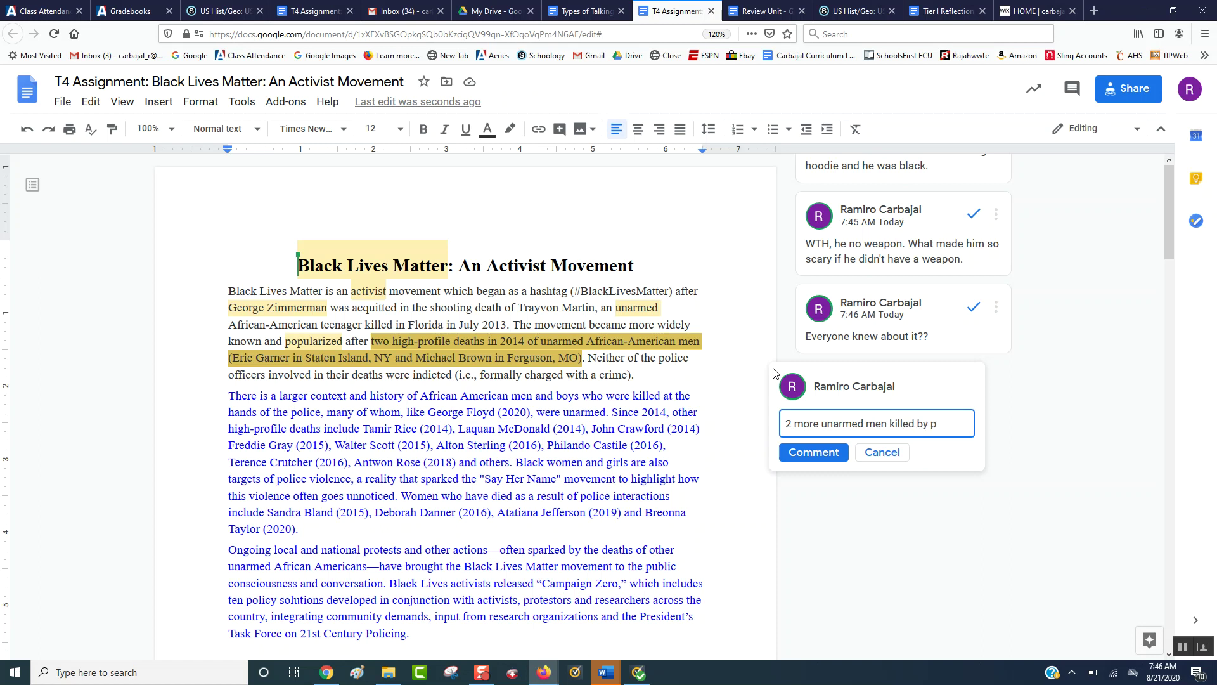
text(olice. Seem)
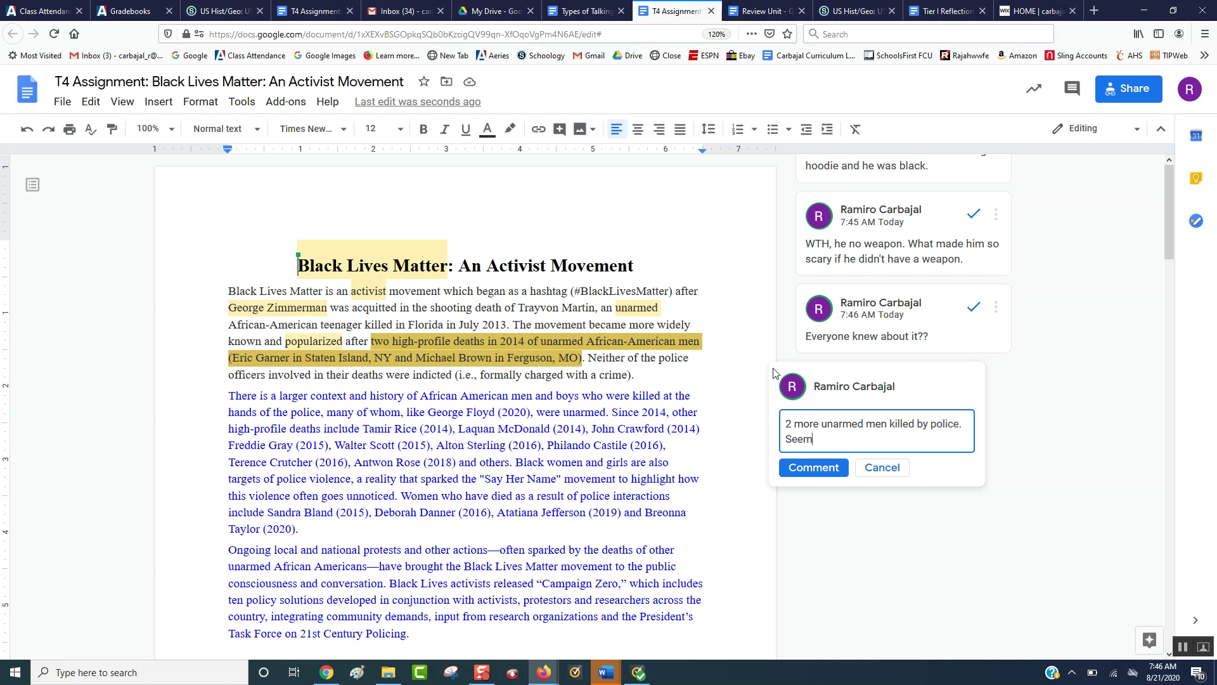
text(s to be a trend.)
click(800, 468)
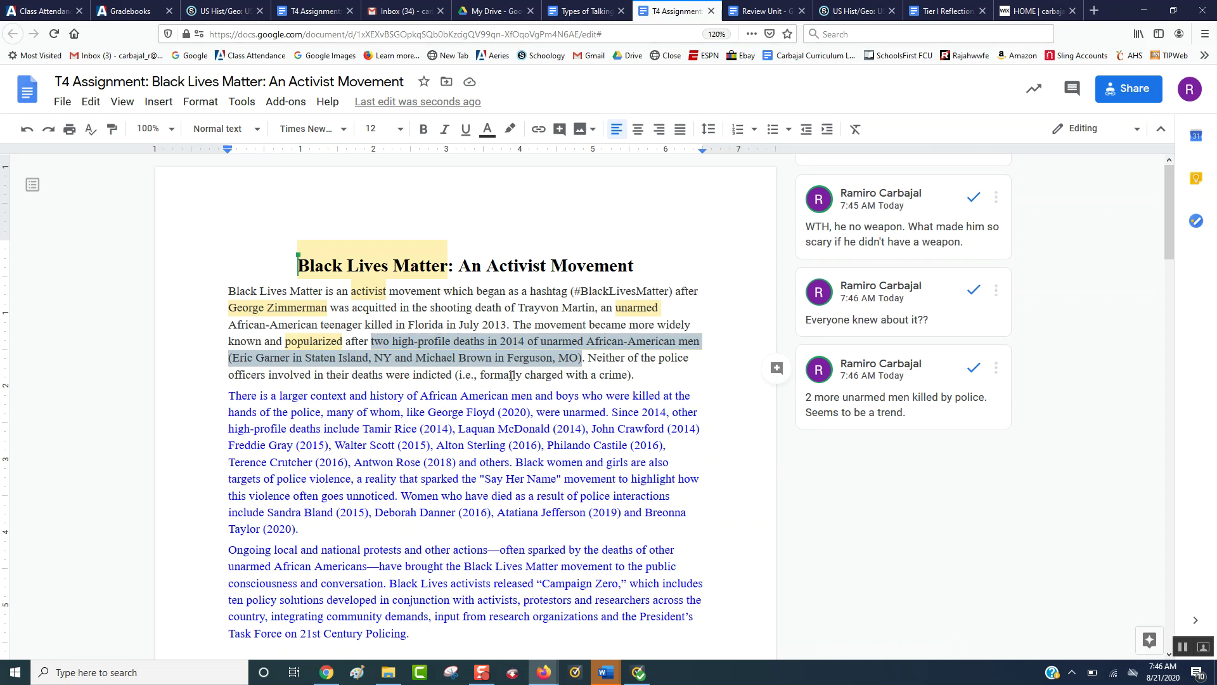
- Post the comment "That's wrong!!" on the word "indicted" in the last sentence of the first paragraph
click(454, 374)
drag(452, 374, 413, 374)
click(776, 385)
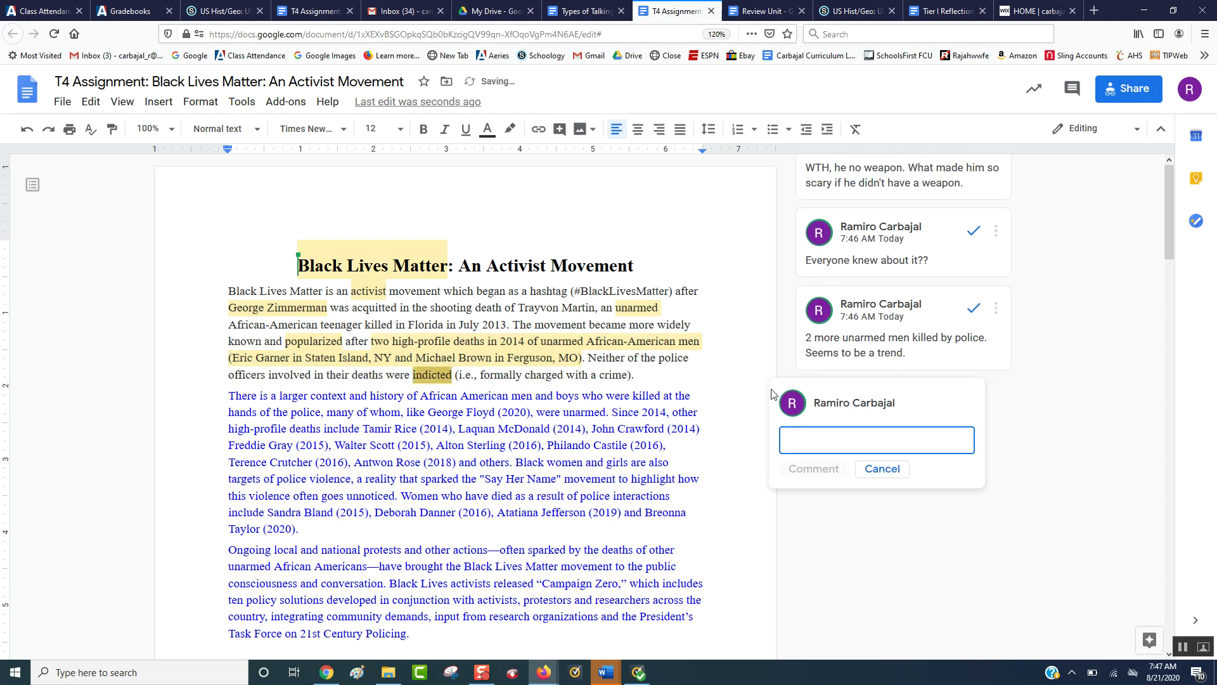
text(That's wrong!!)
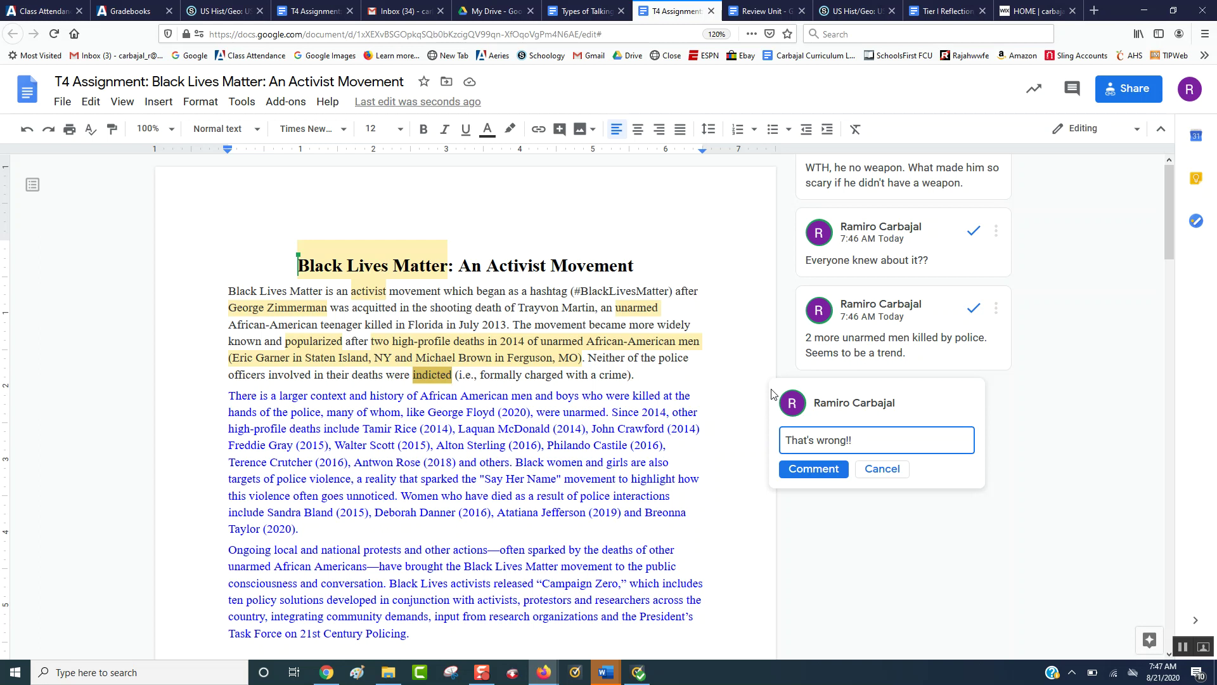
click(814, 469)
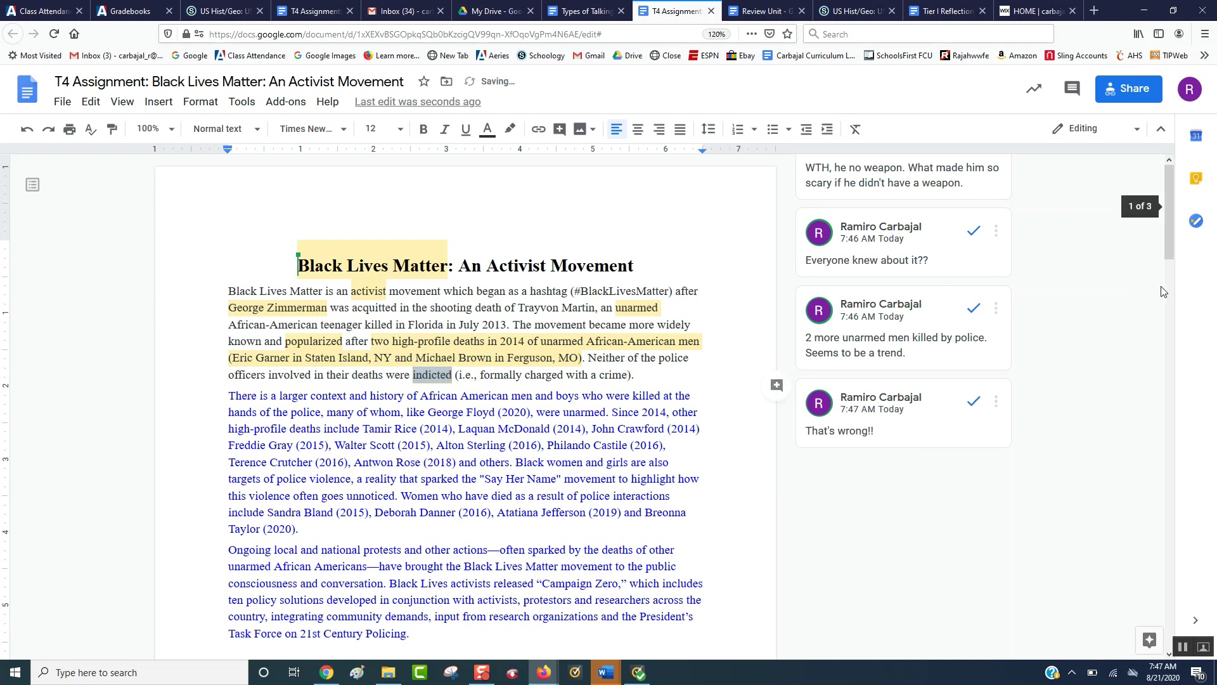
- Review the comments posted on the first paragraph and the text that follows it
click(1149, 318)
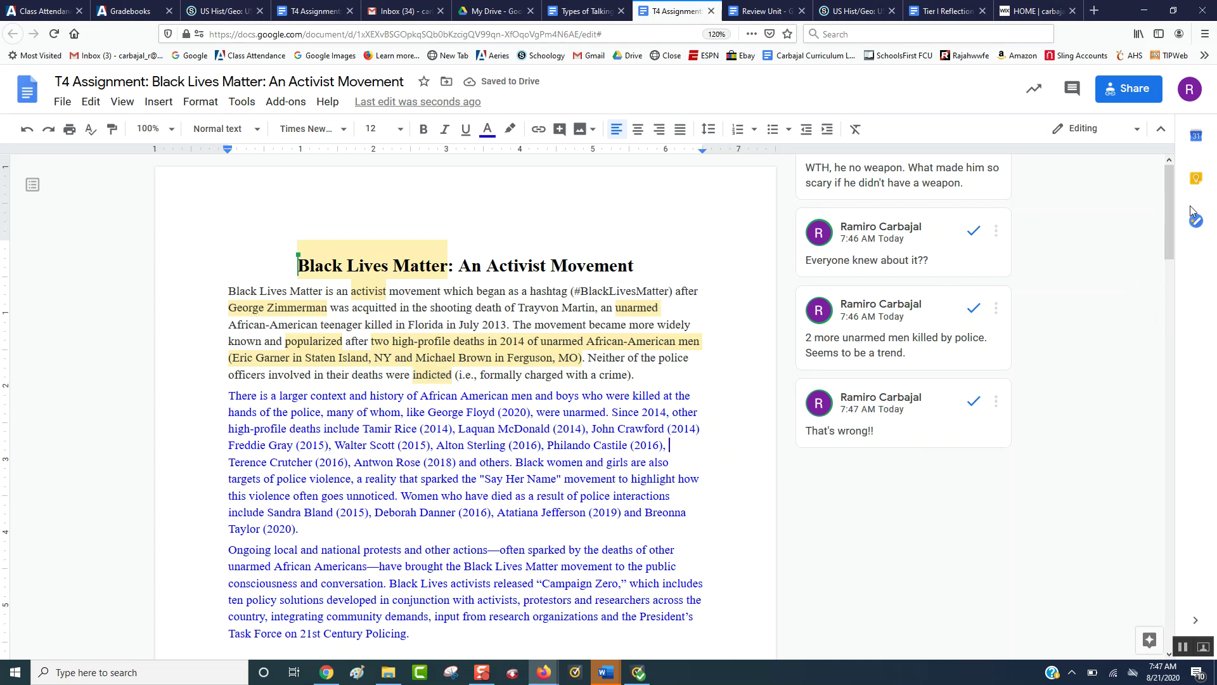
click(968, 186)
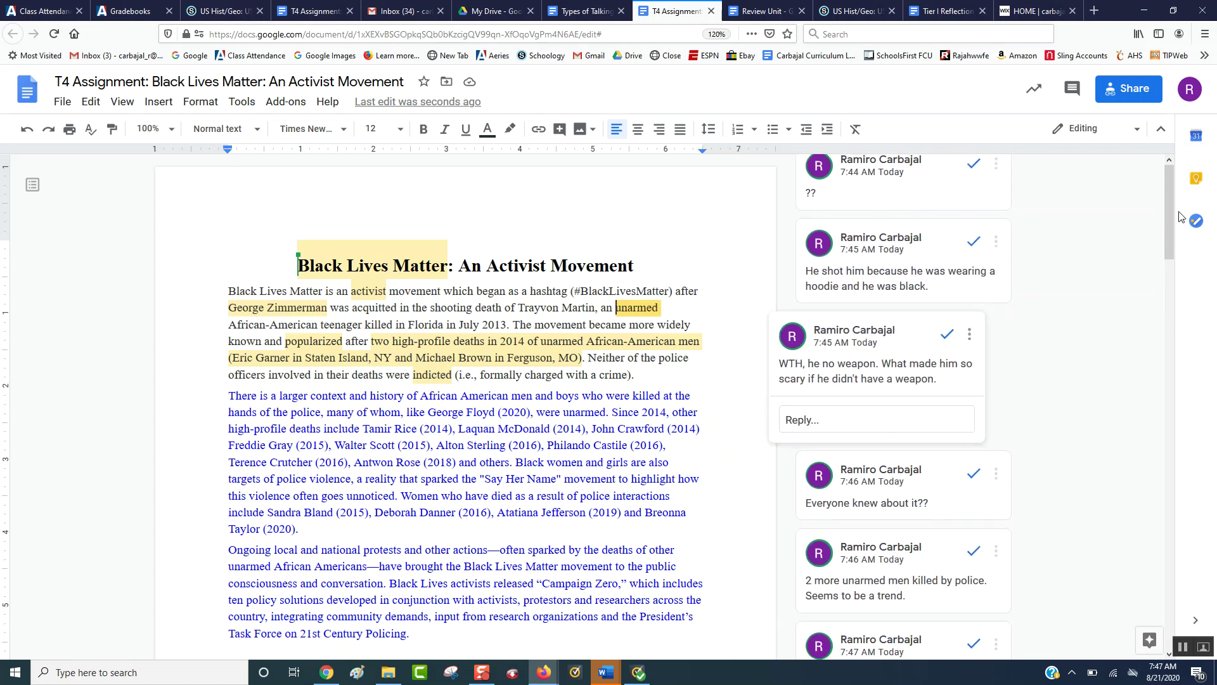
drag(1164, 171, 1162, 256)
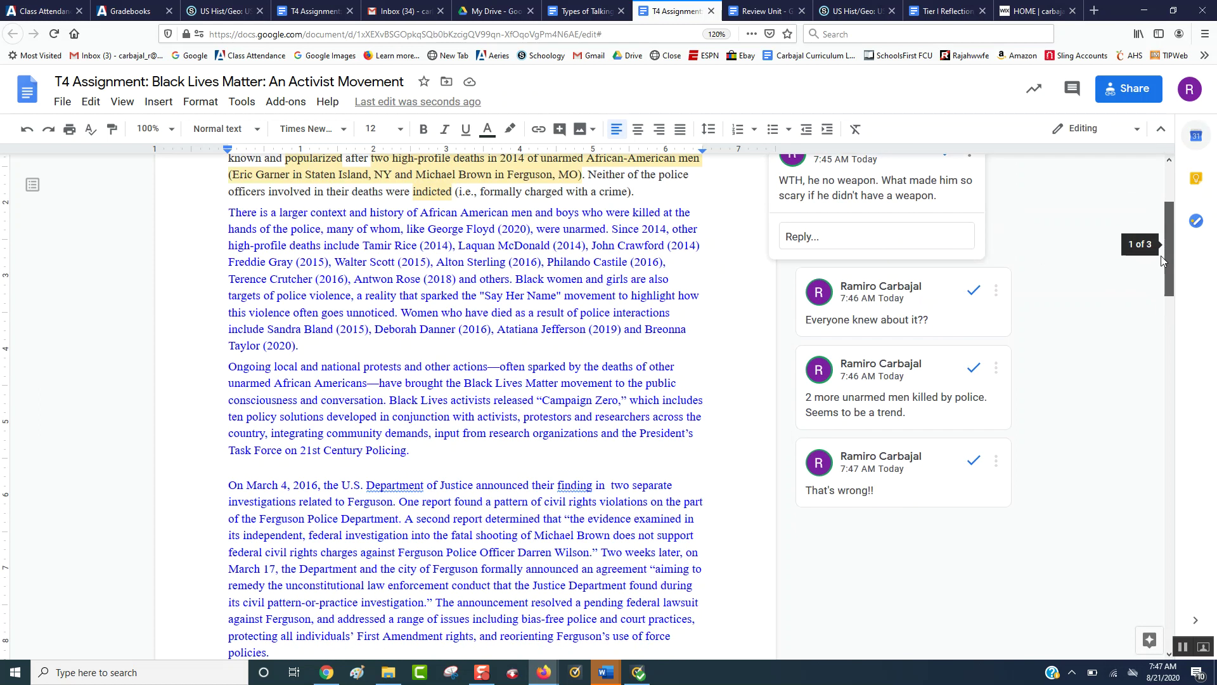
scroll(1149, 206, up, 5)
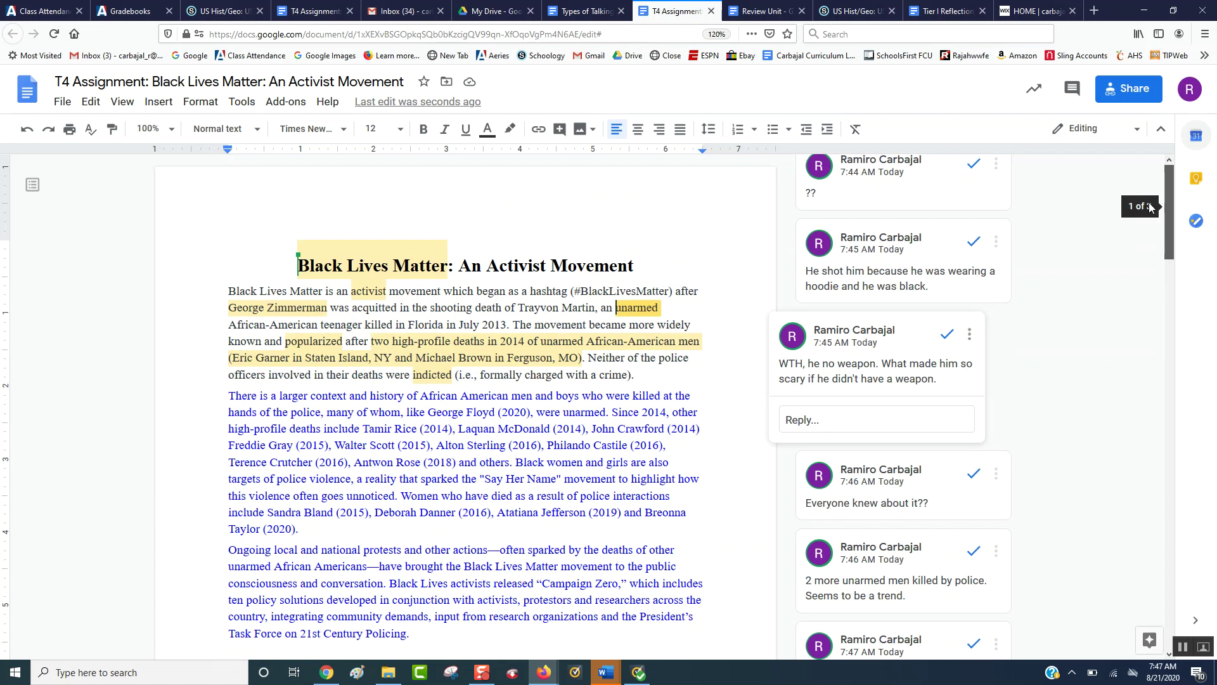
click(1046, 417)
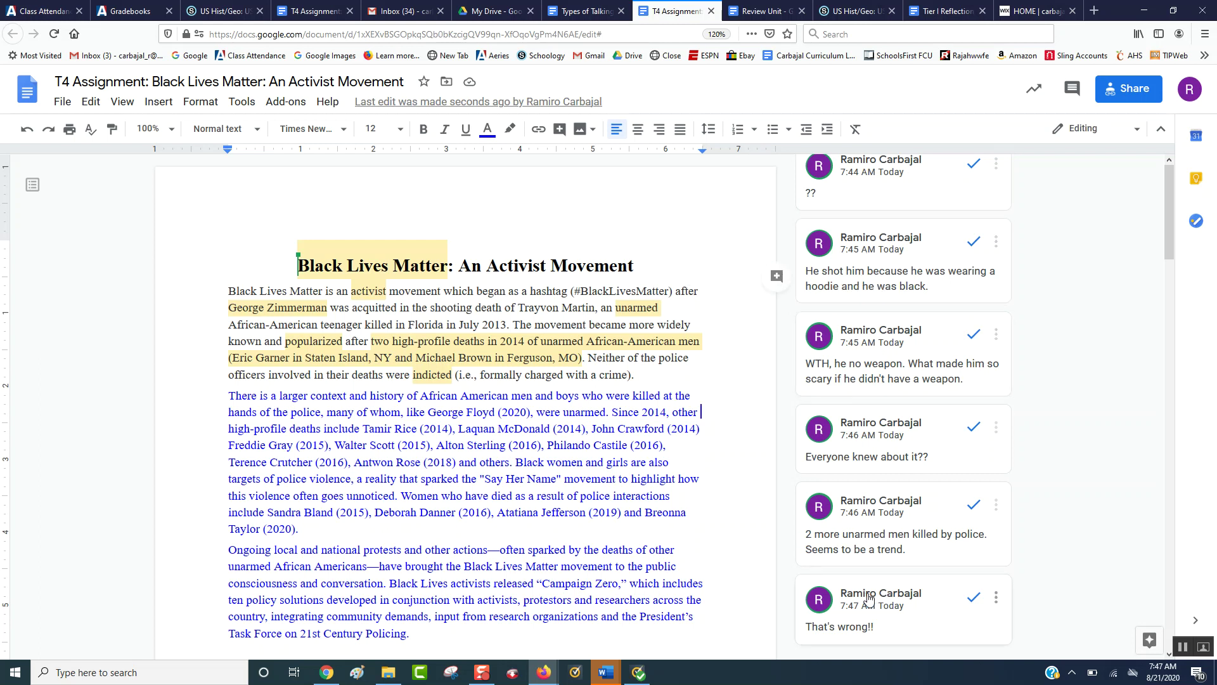
mouse_move(869, 597)
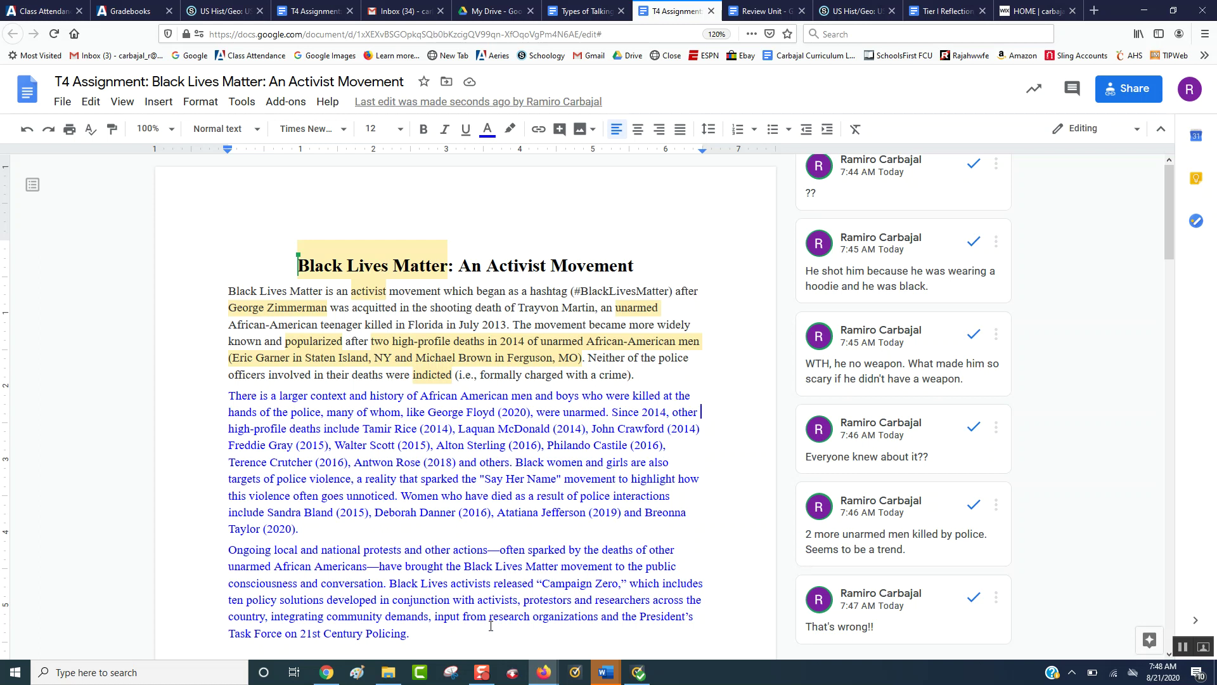
mouse_move(485, 679)
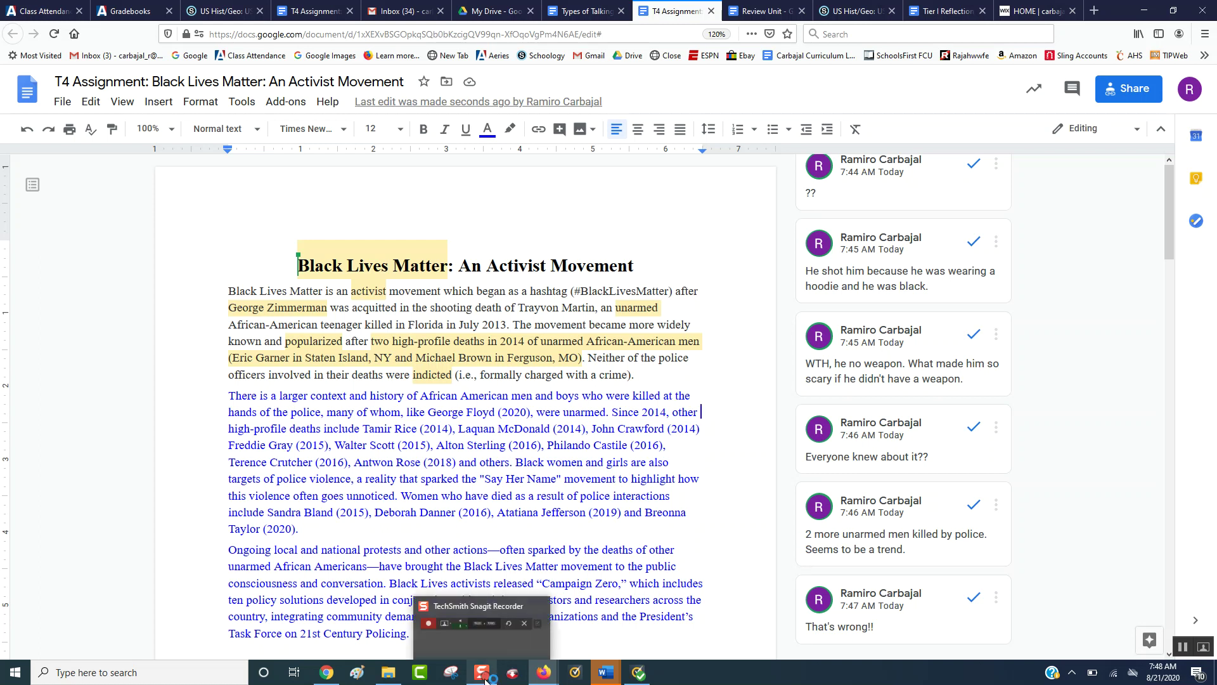